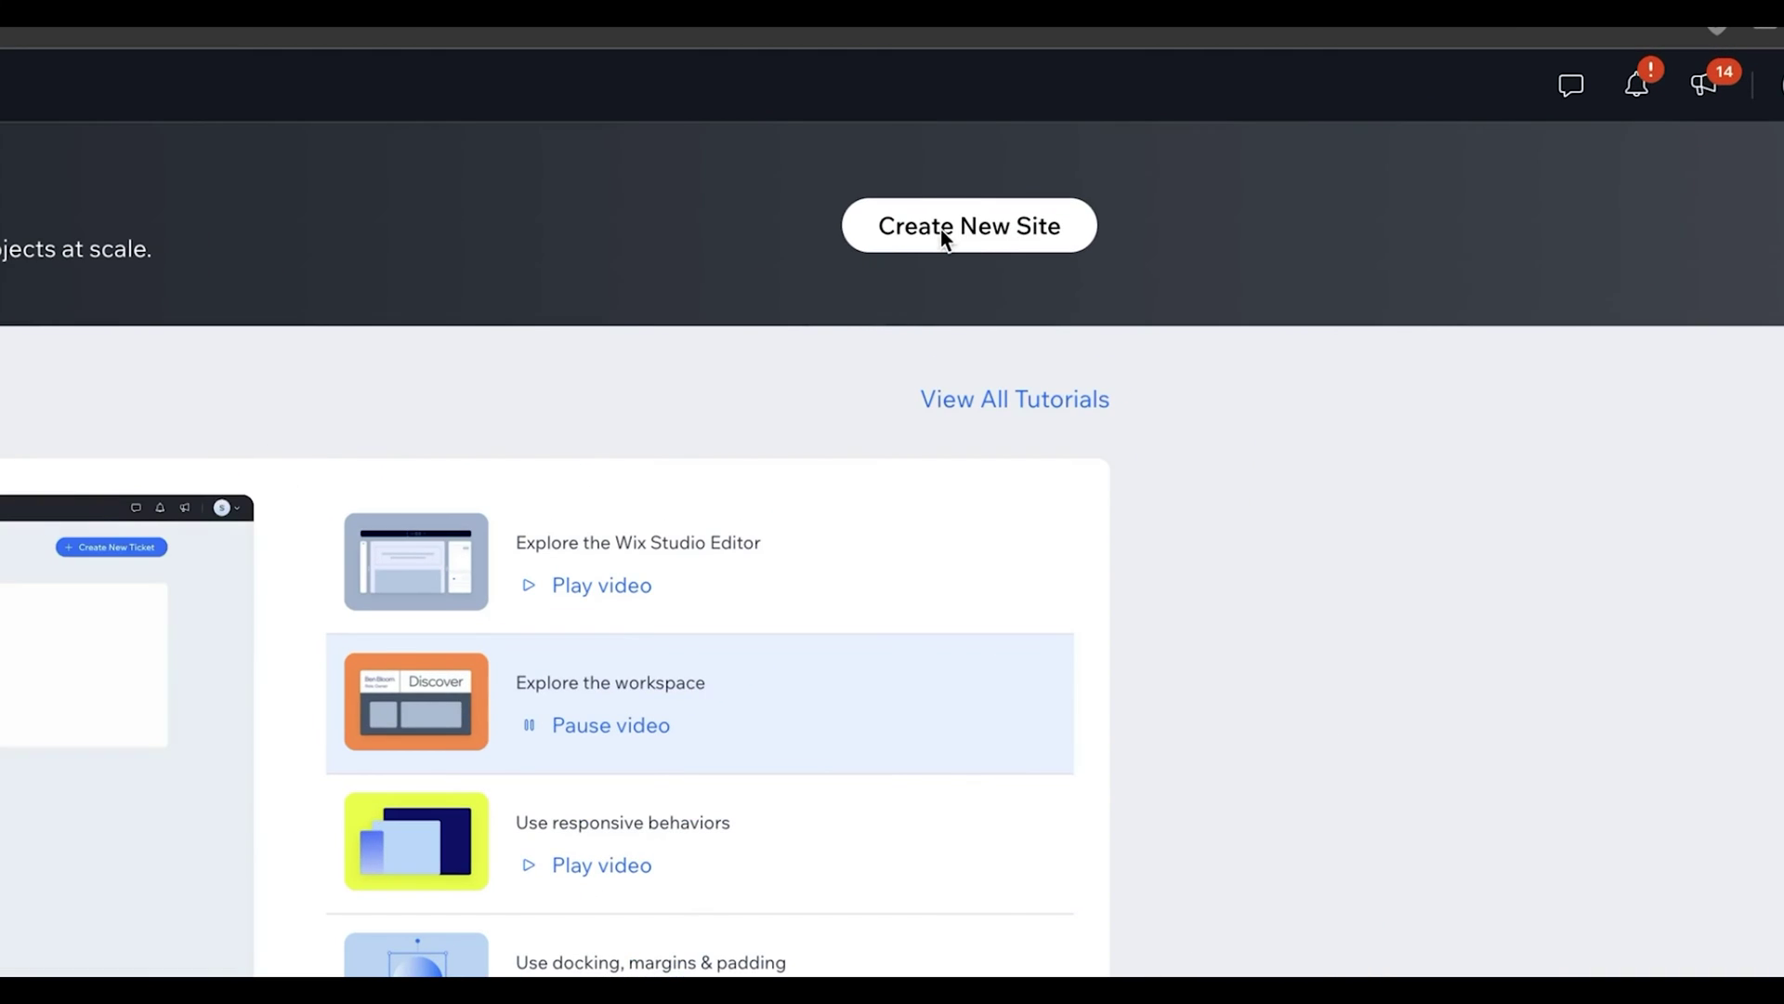
# Start a new Wix Studio site from the blank canvas option
pyautogui.click(941, 228)
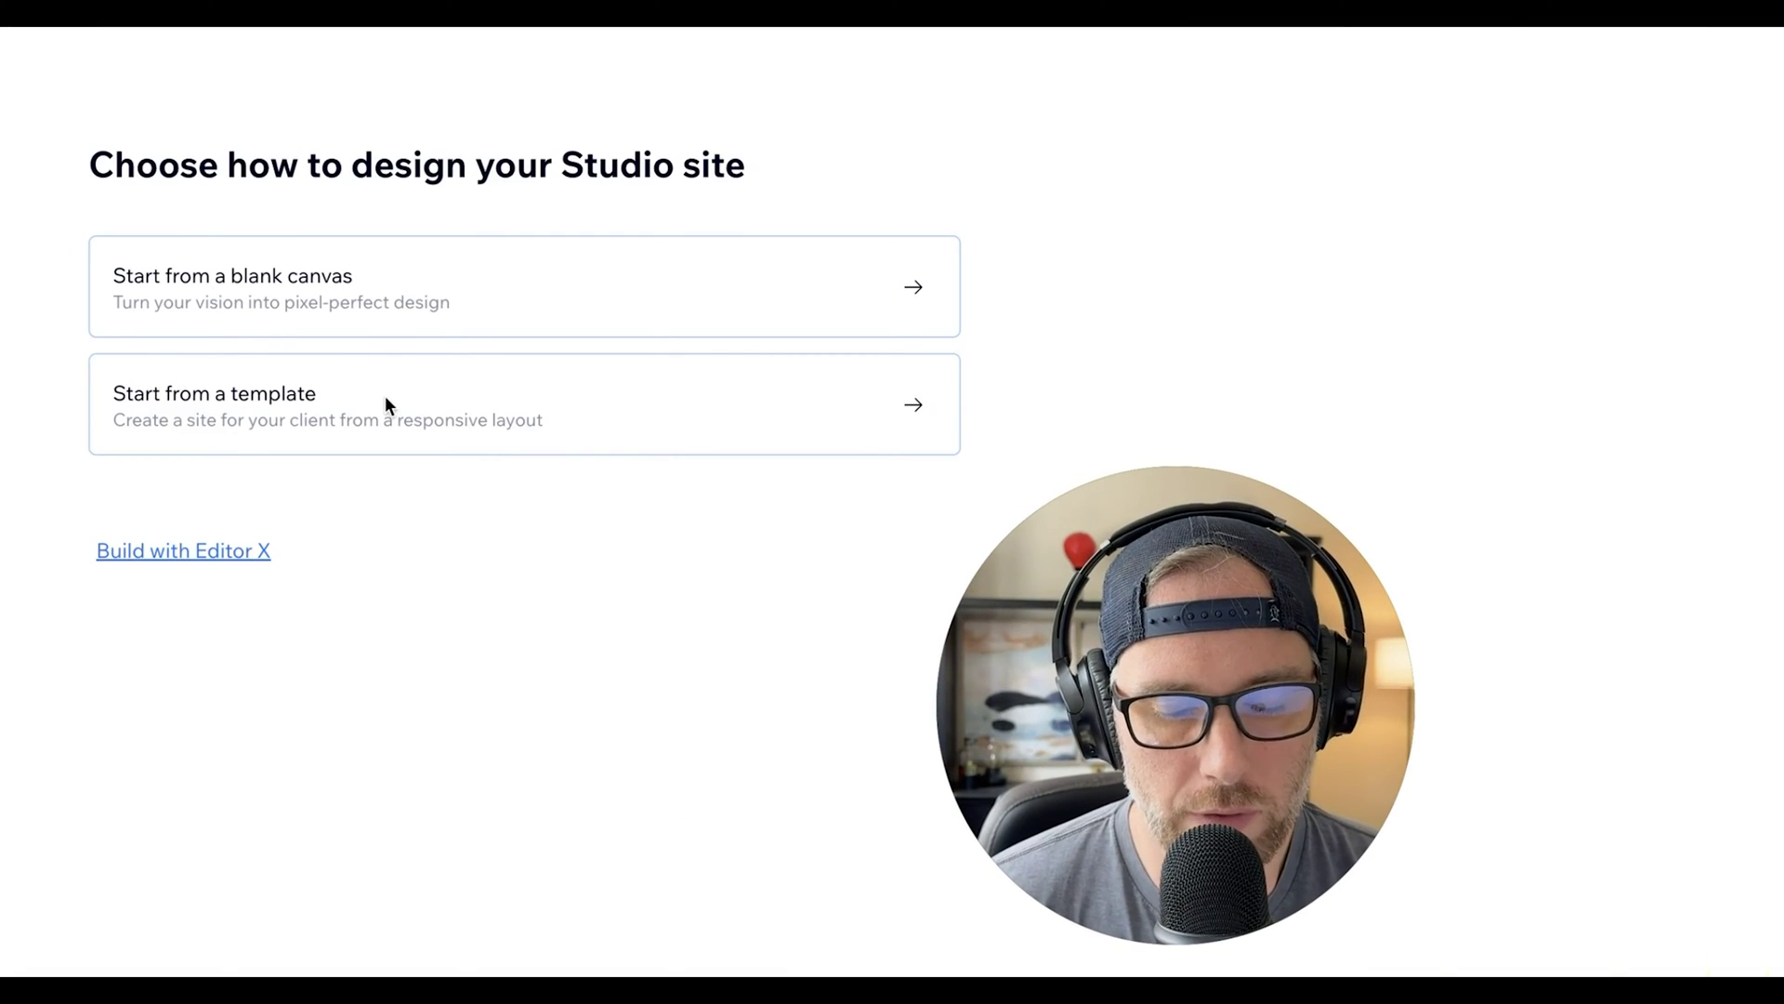
pyautogui.click(345, 290)
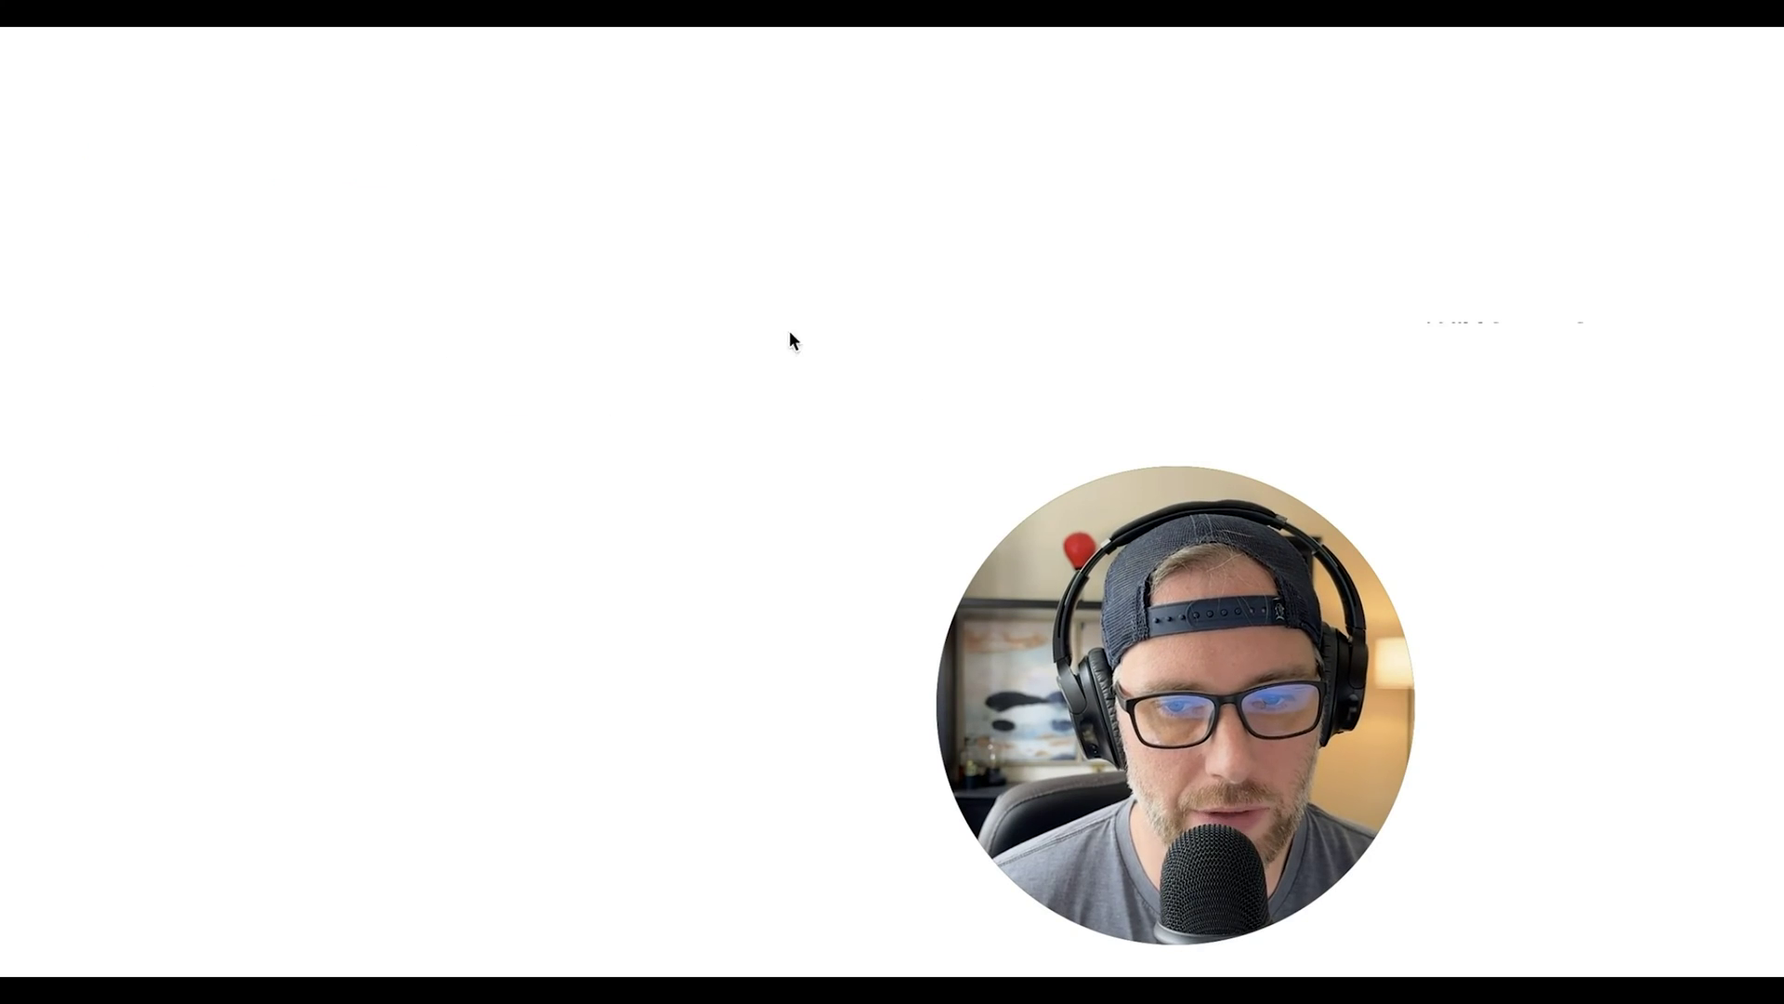
pyautogui.moveTo(1186, 610); pyautogui.dragTo(148, 781)
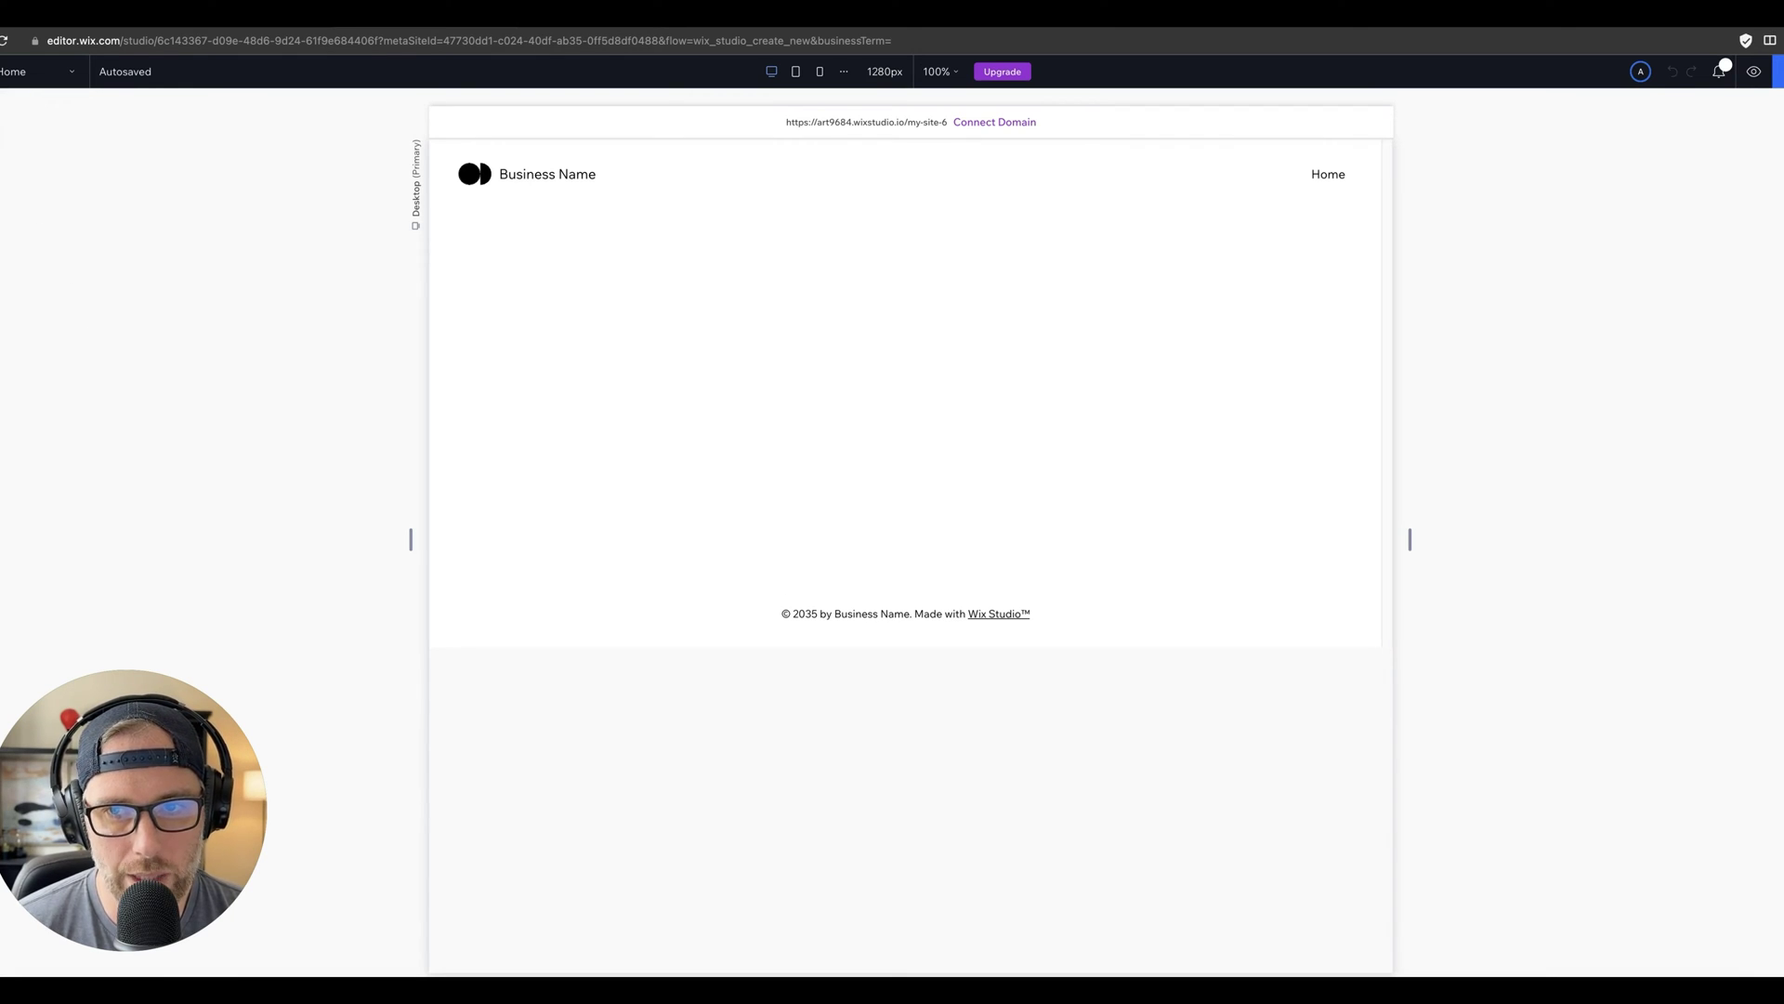
# Select the empty Section layer under Page (Home) in the Layers panel
pyautogui.press('super+shift+l')
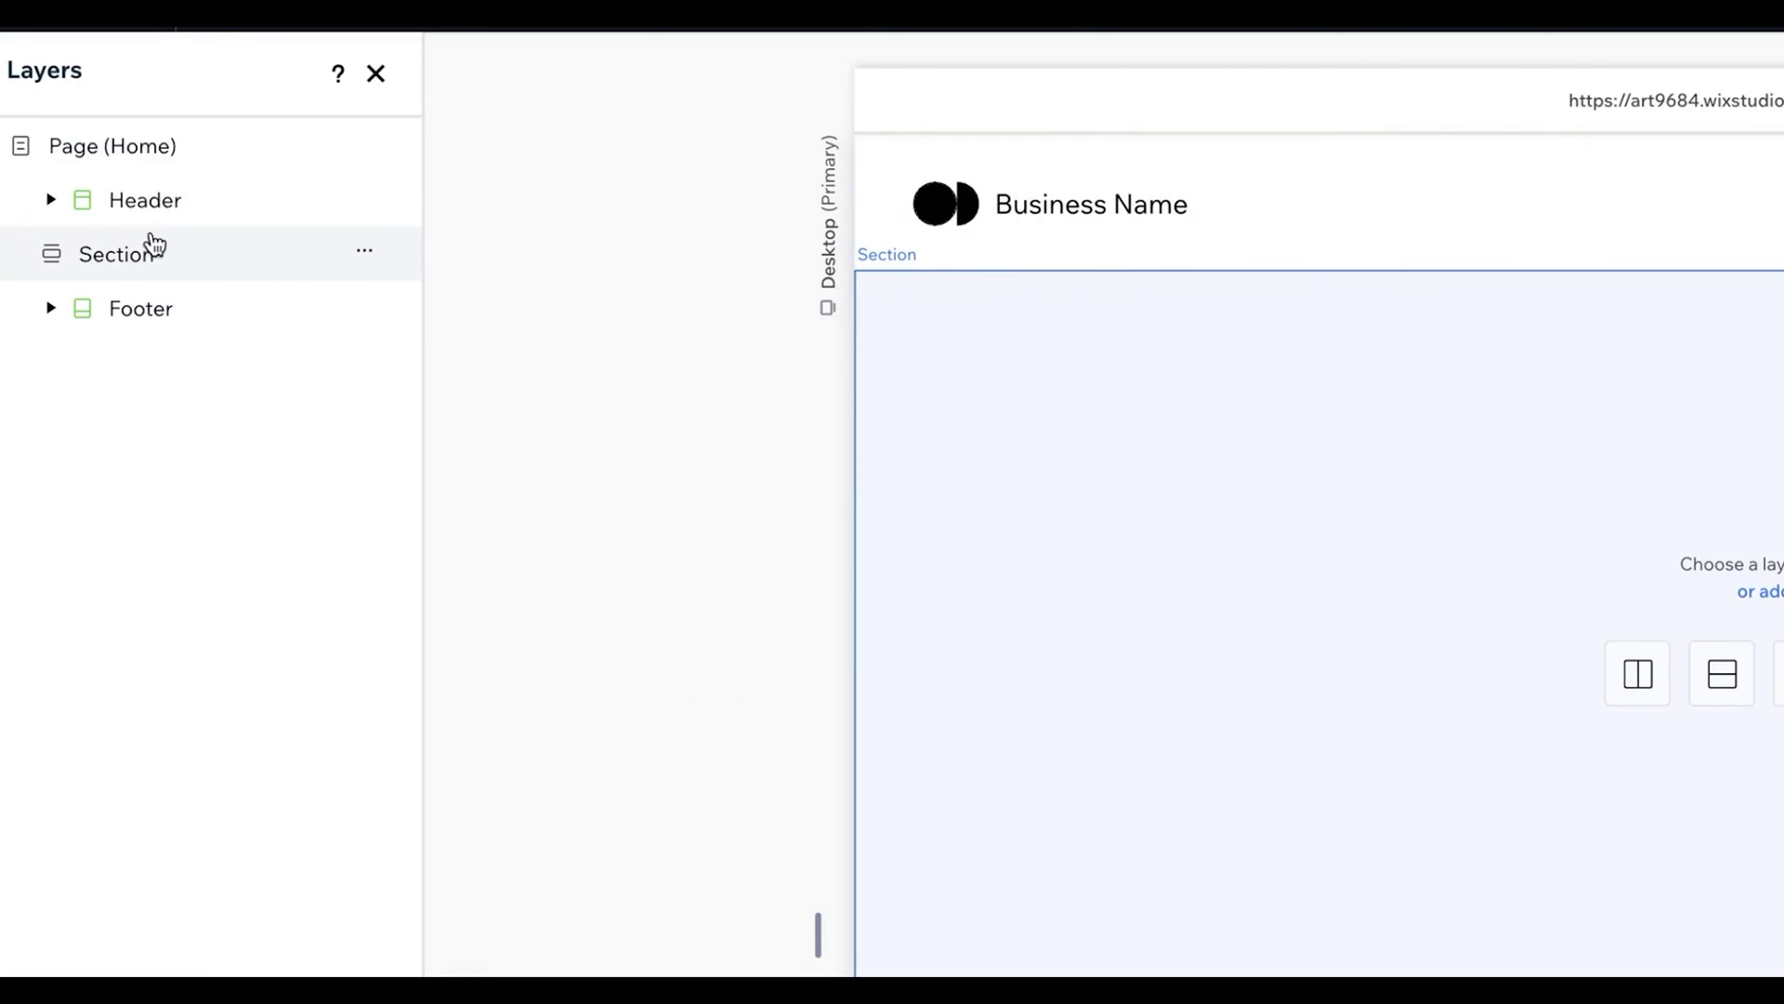
pyautogui.click(137, 255)
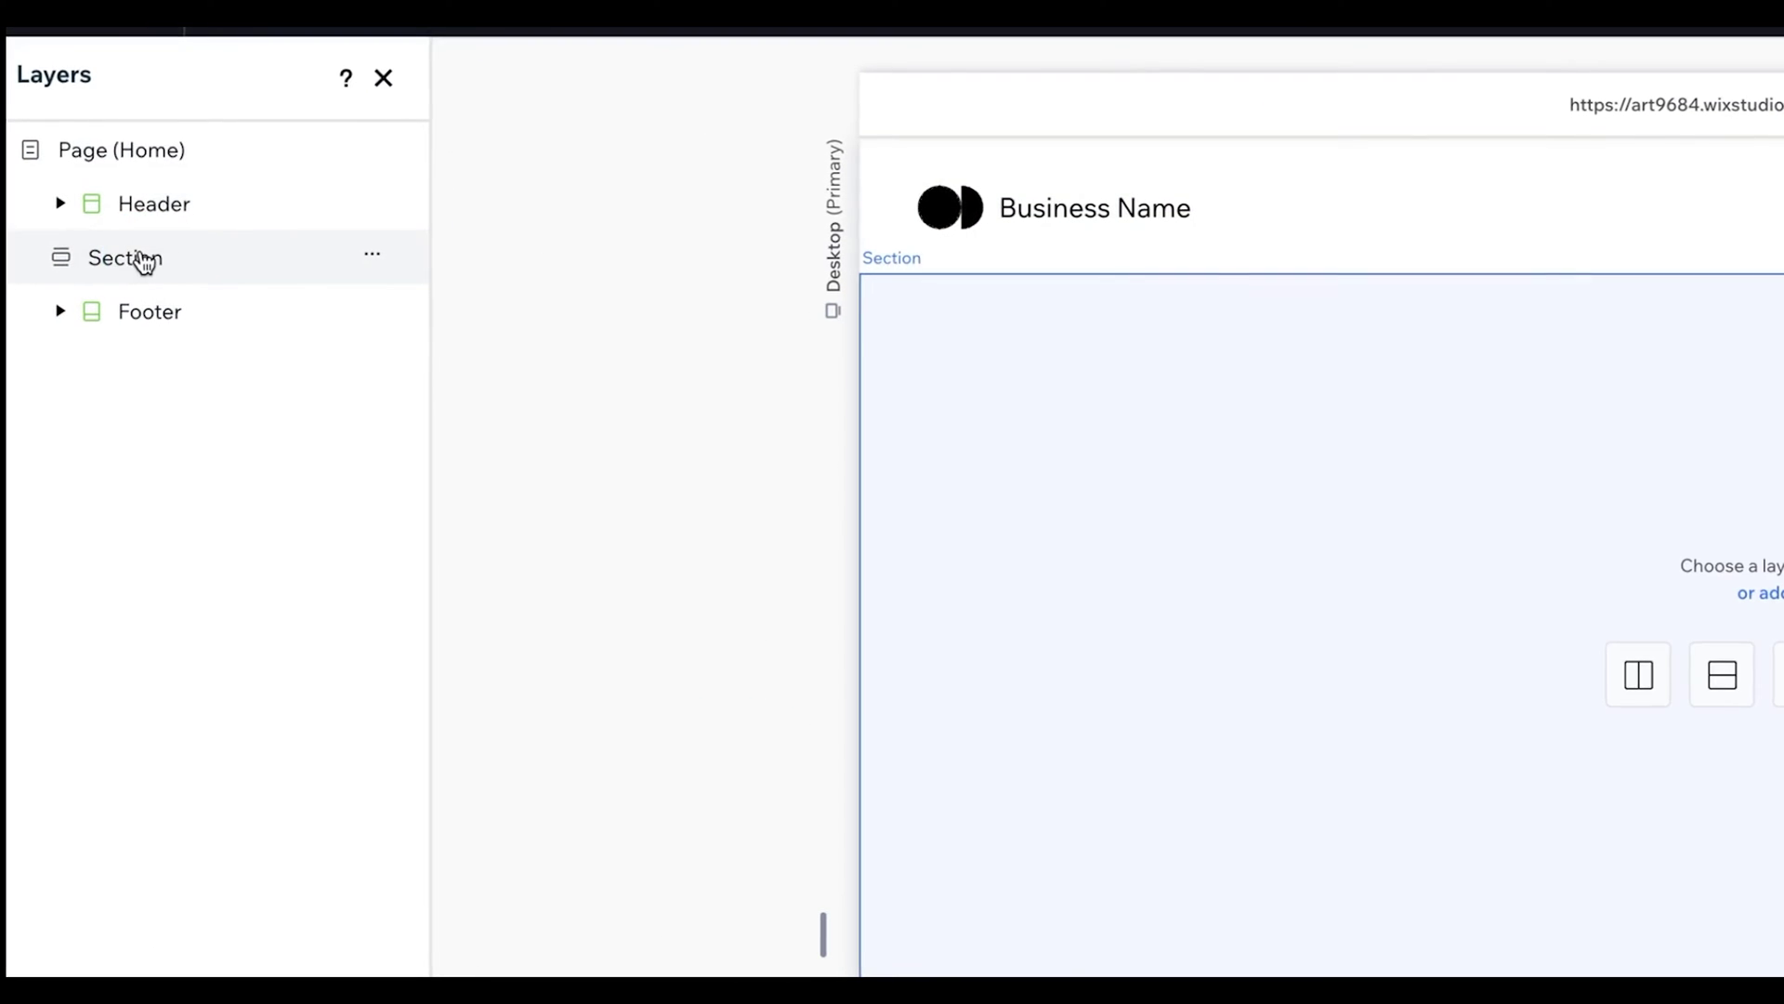
pyautogui.click(144, 263)
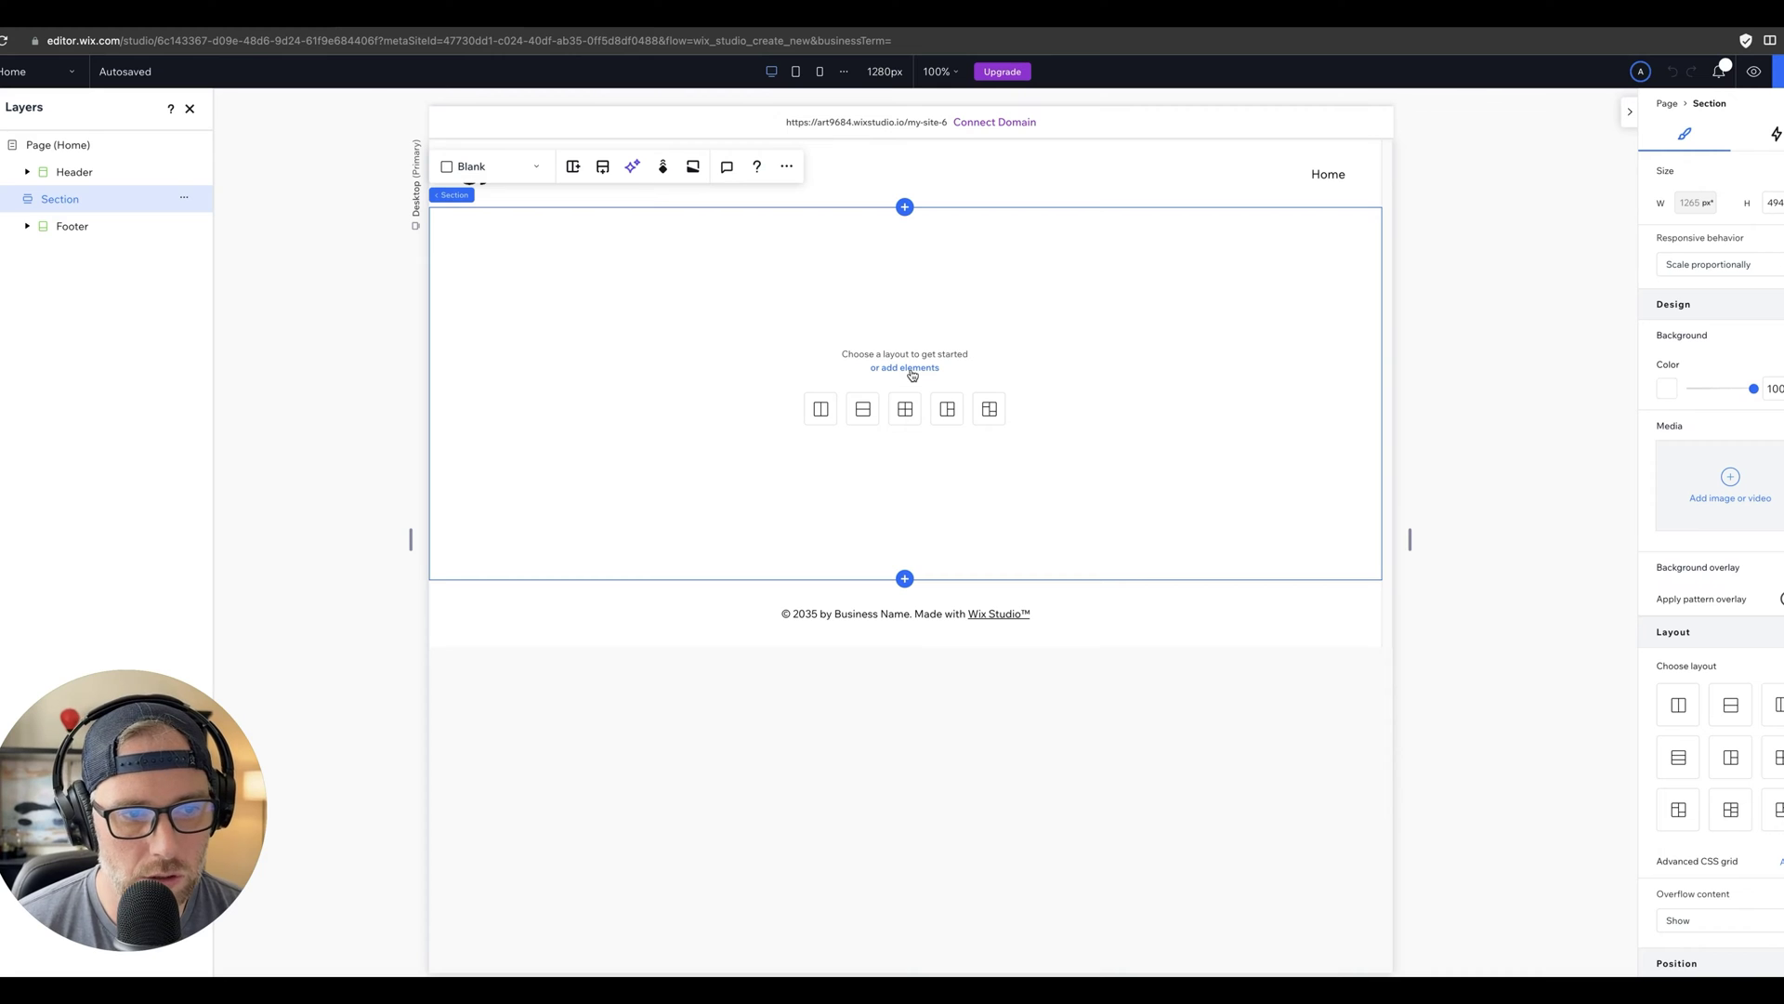
# Add a 290 × 194 px image to the section and place it at X 120, Y 53
pyautogui.click(911, 369)
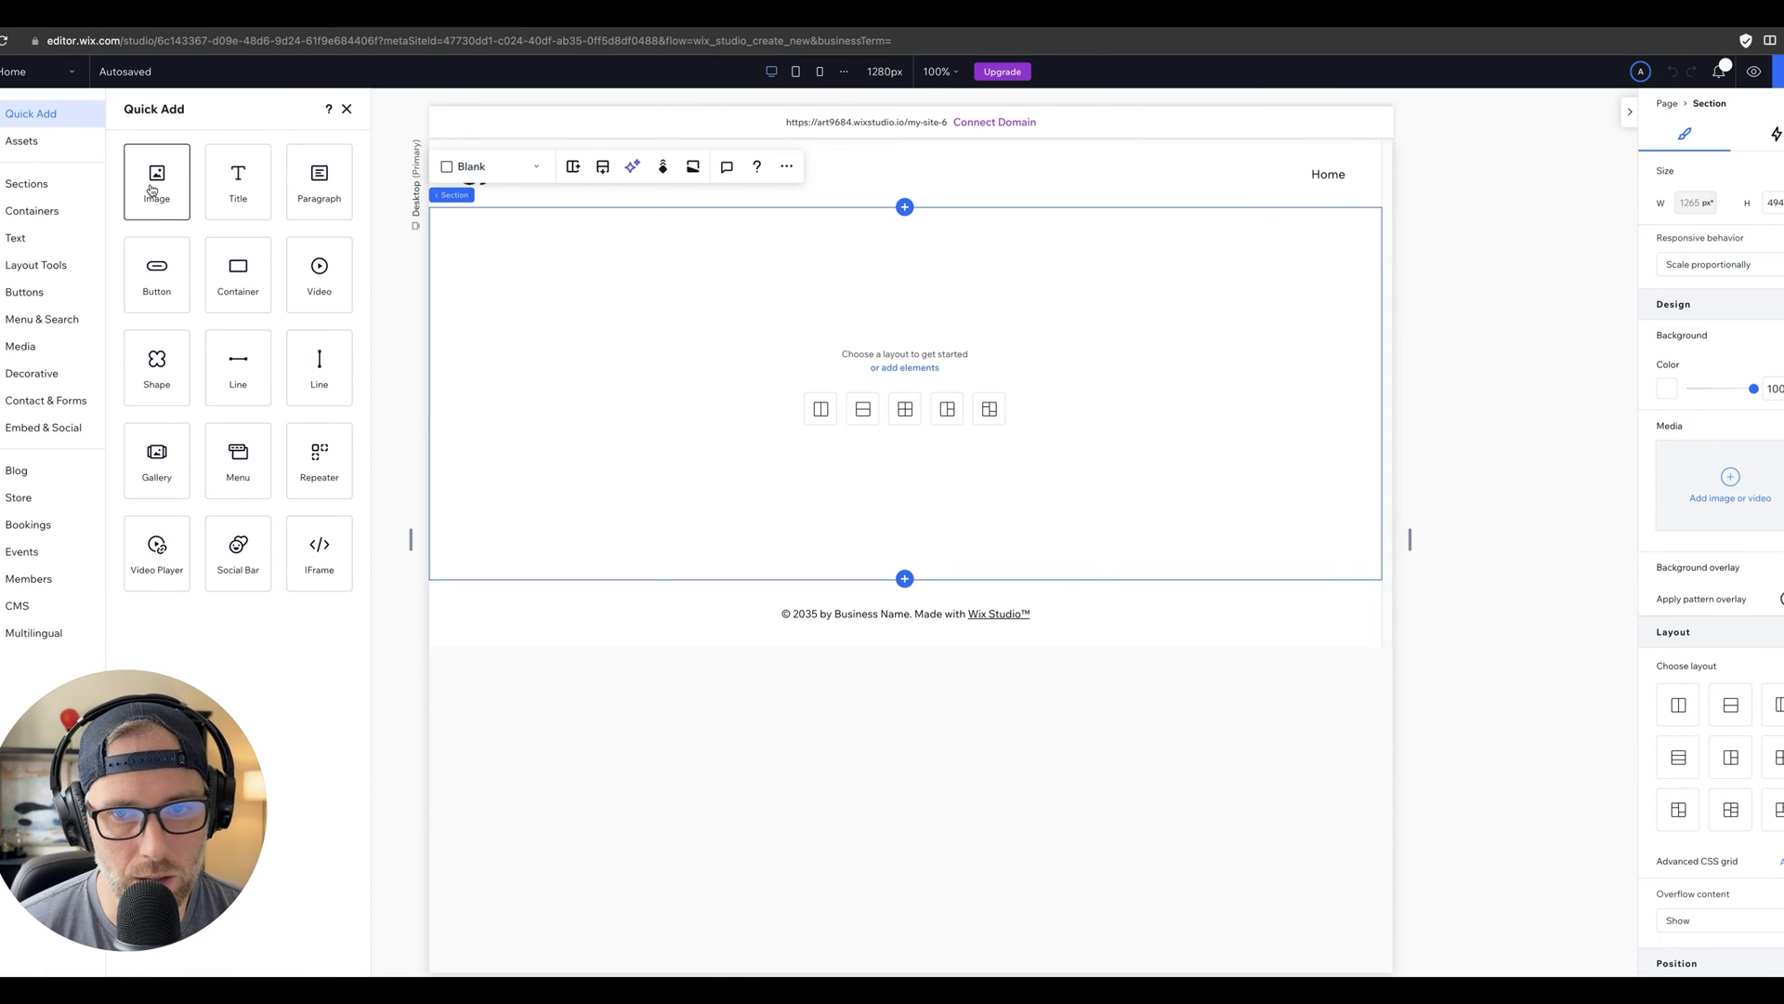
pyautogui.moveTo(151, 191); pyautogui.dragTo(667, 327)
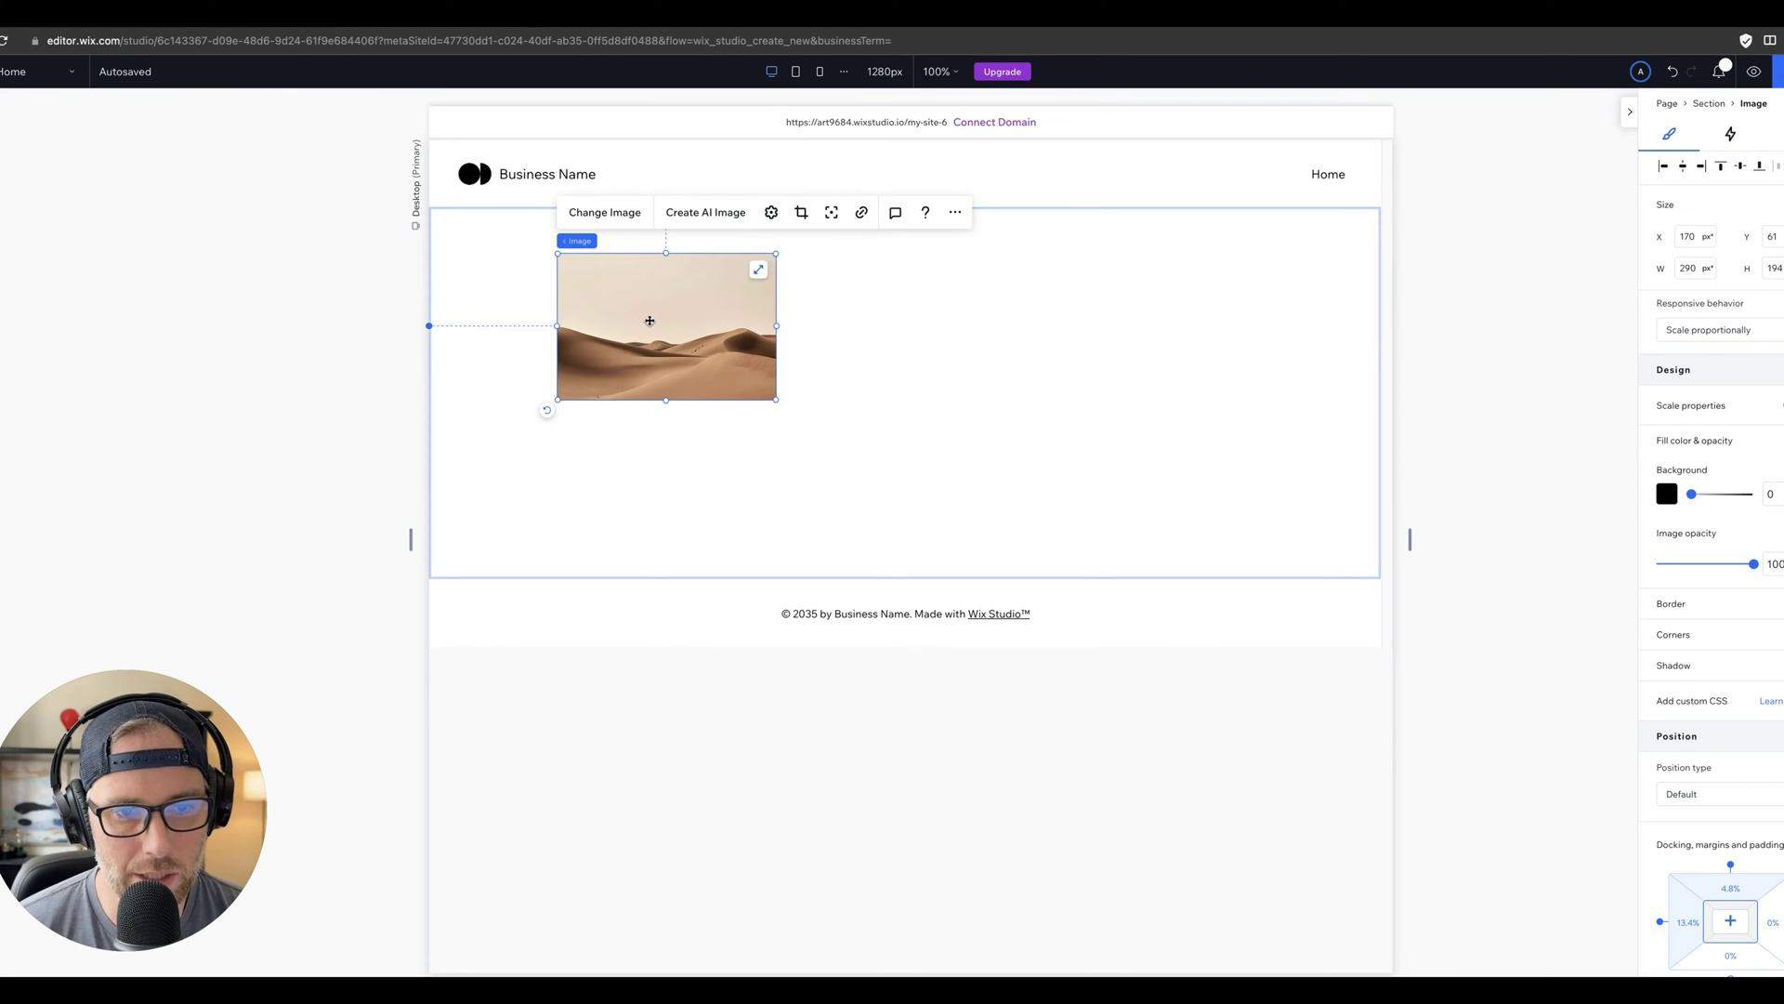
pyautogui.moveTo(649, 321); pyautogui.dragTo(615, 287)
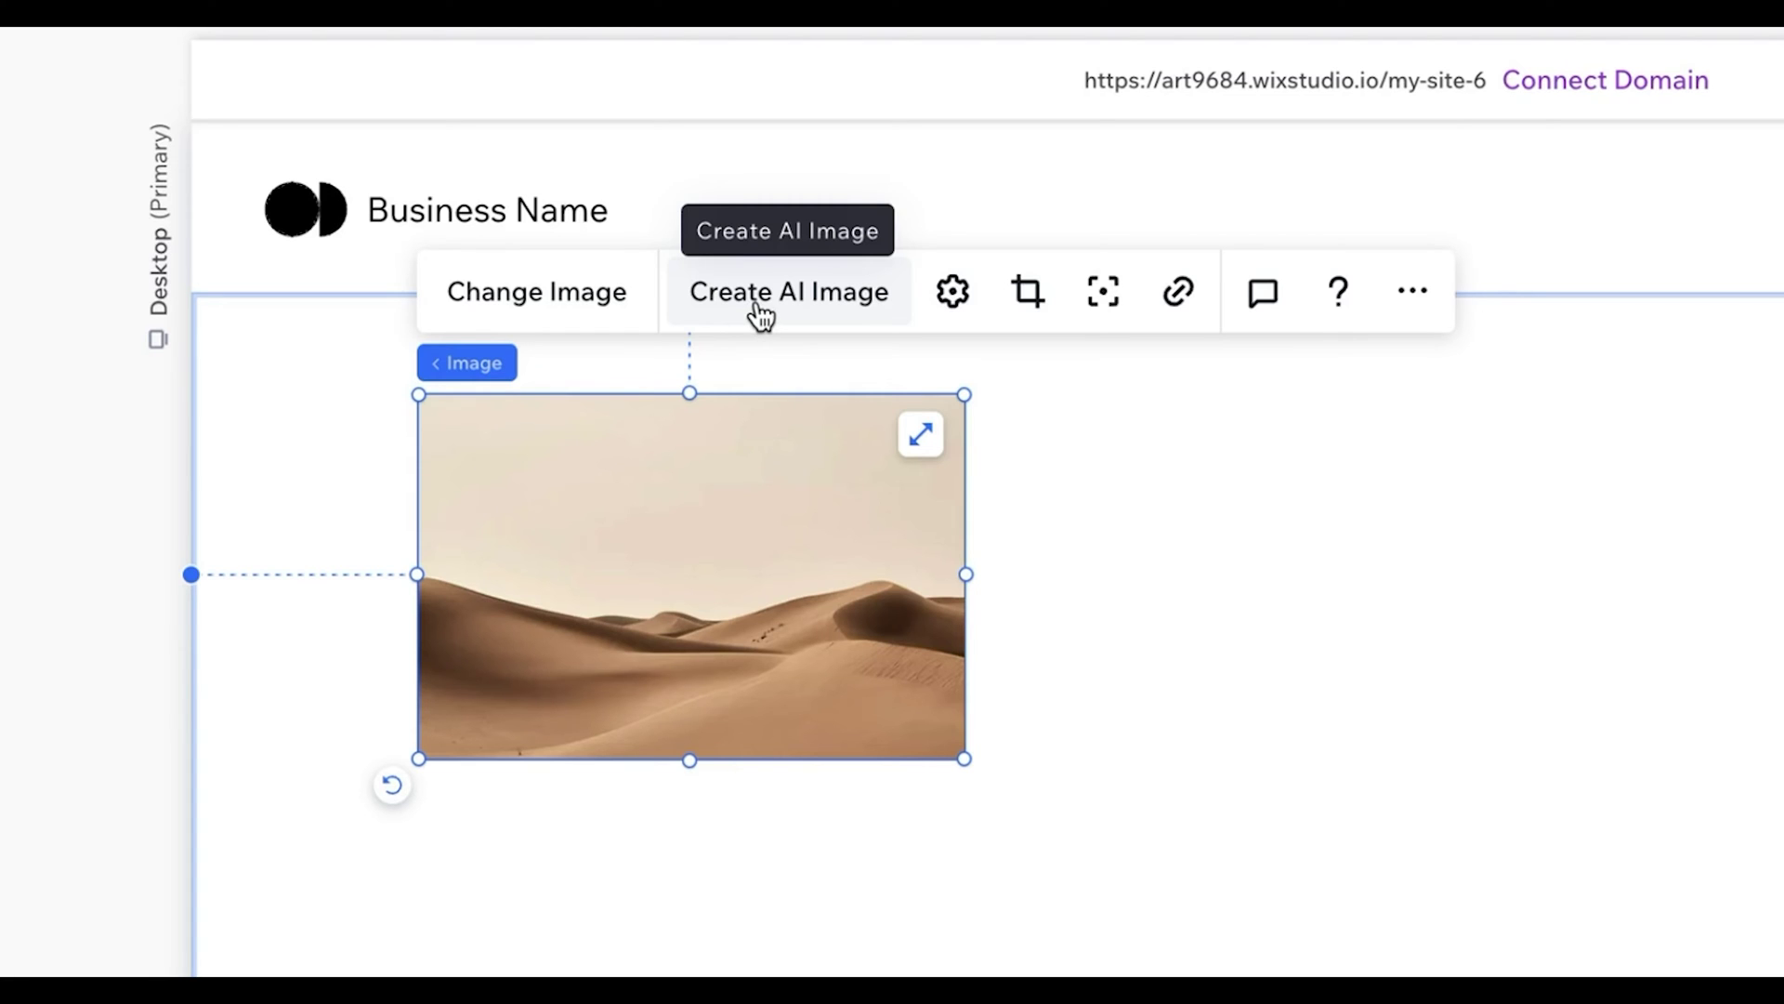
# Replace the image with an AI-generated 'a truck in a field' picture of a rusty truck
pyautogui.click(757, 306)
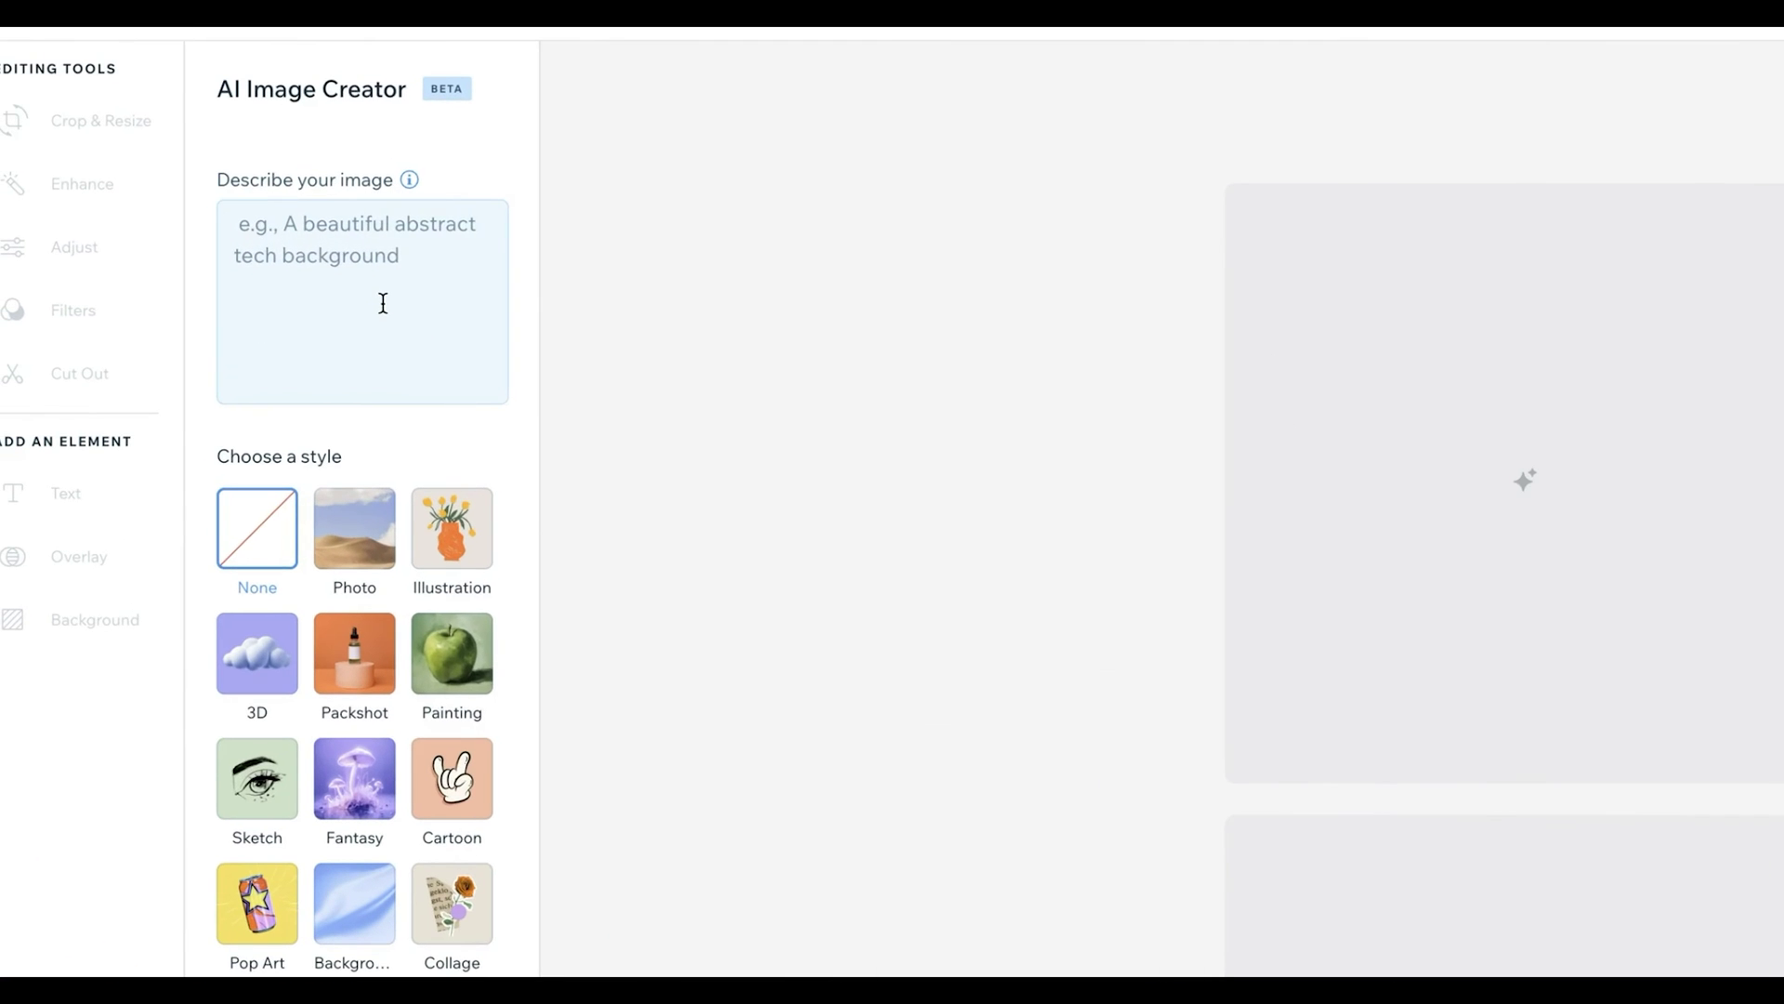
pyautogui.click(224, 282)
pyautogui.write('a truck in a field')
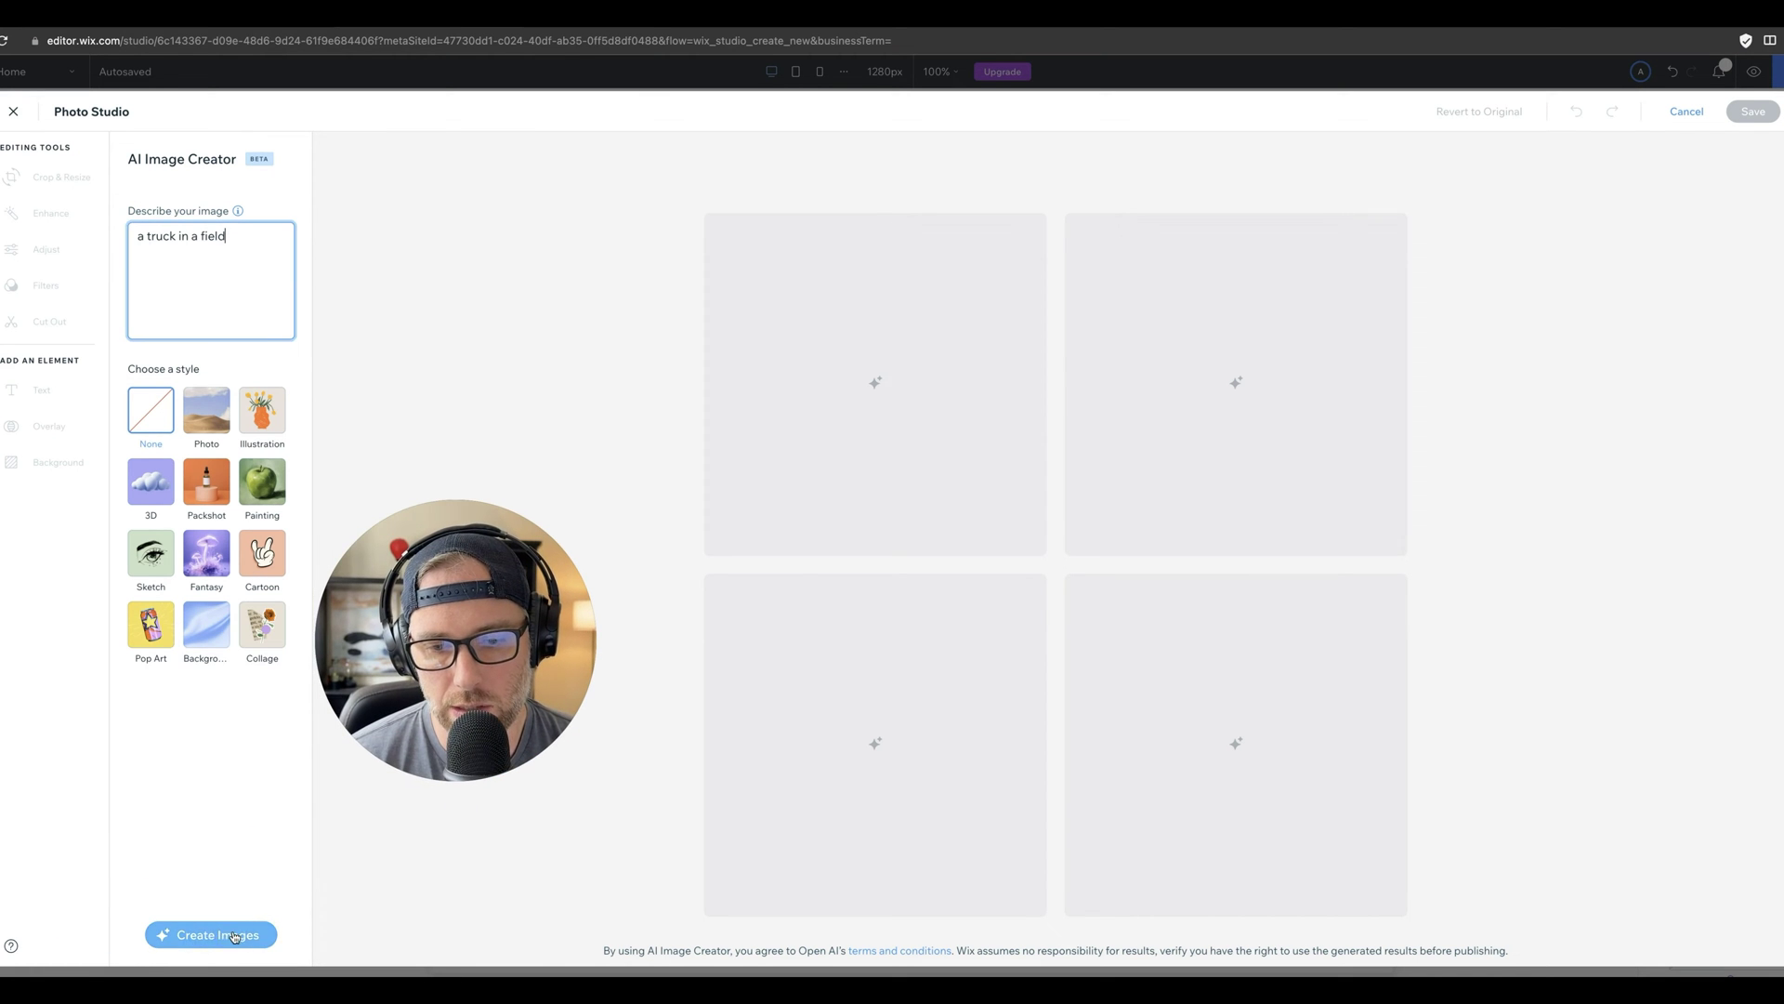
pyautogui.click(233, 934)
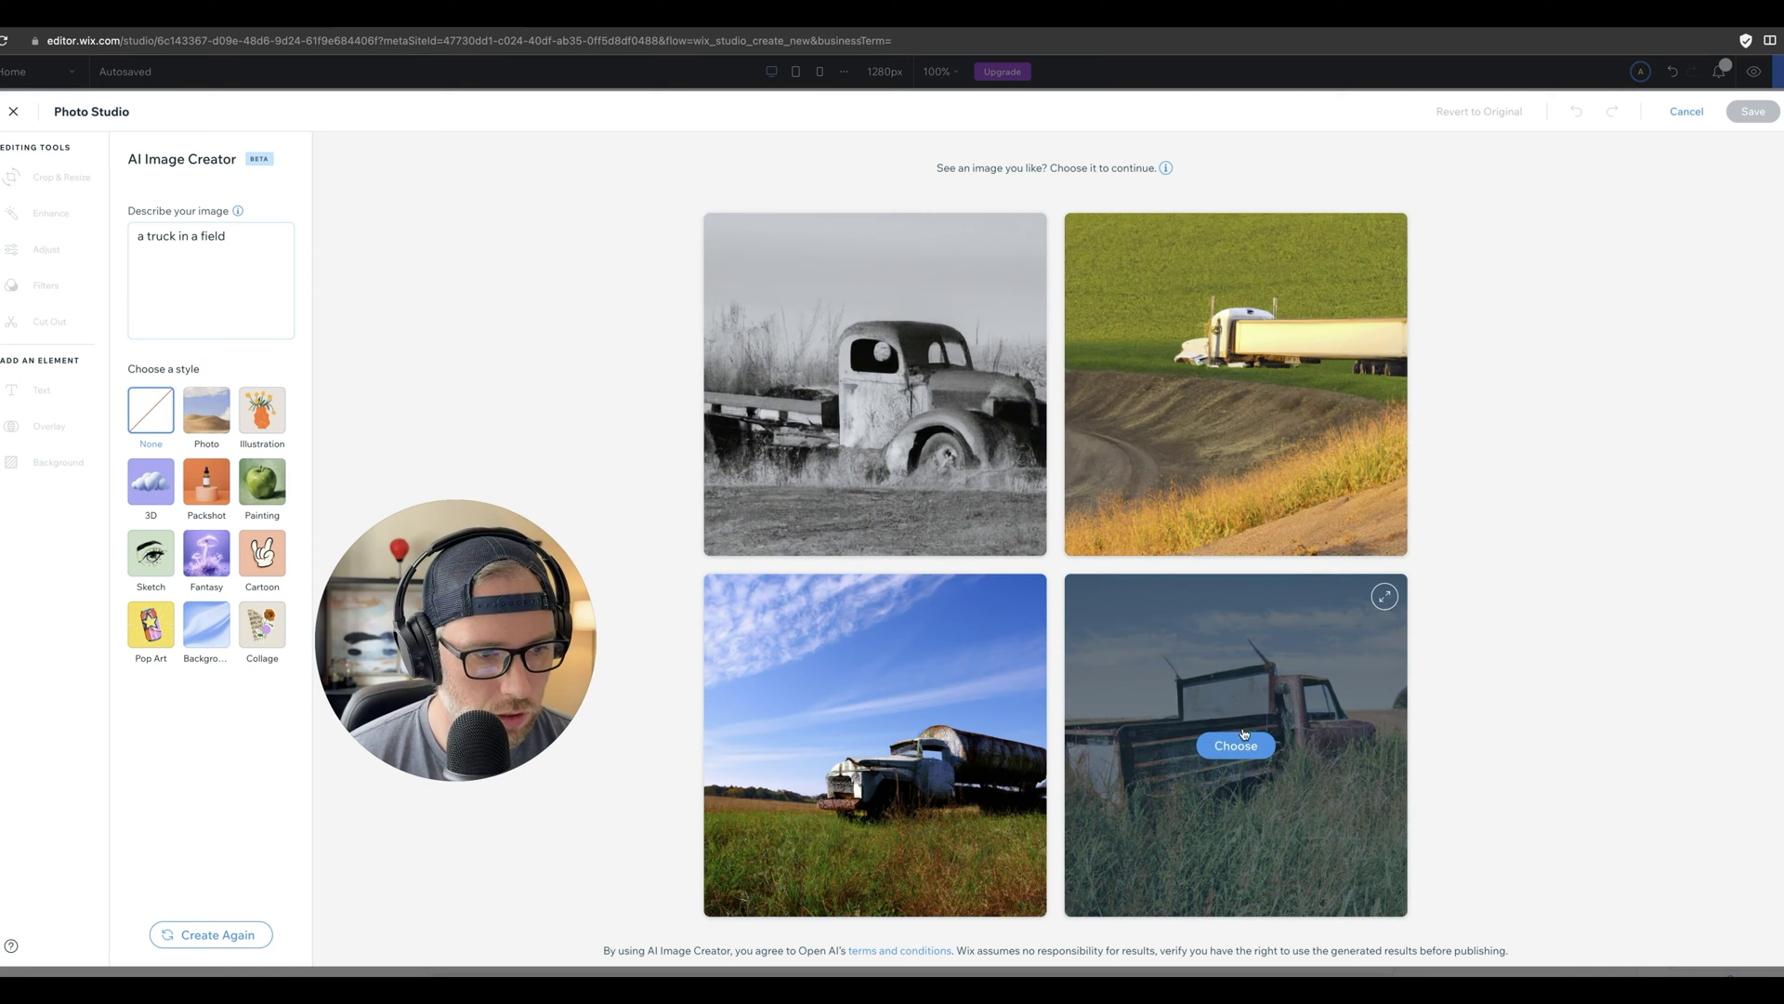
pyautogui.click(1246, 747)
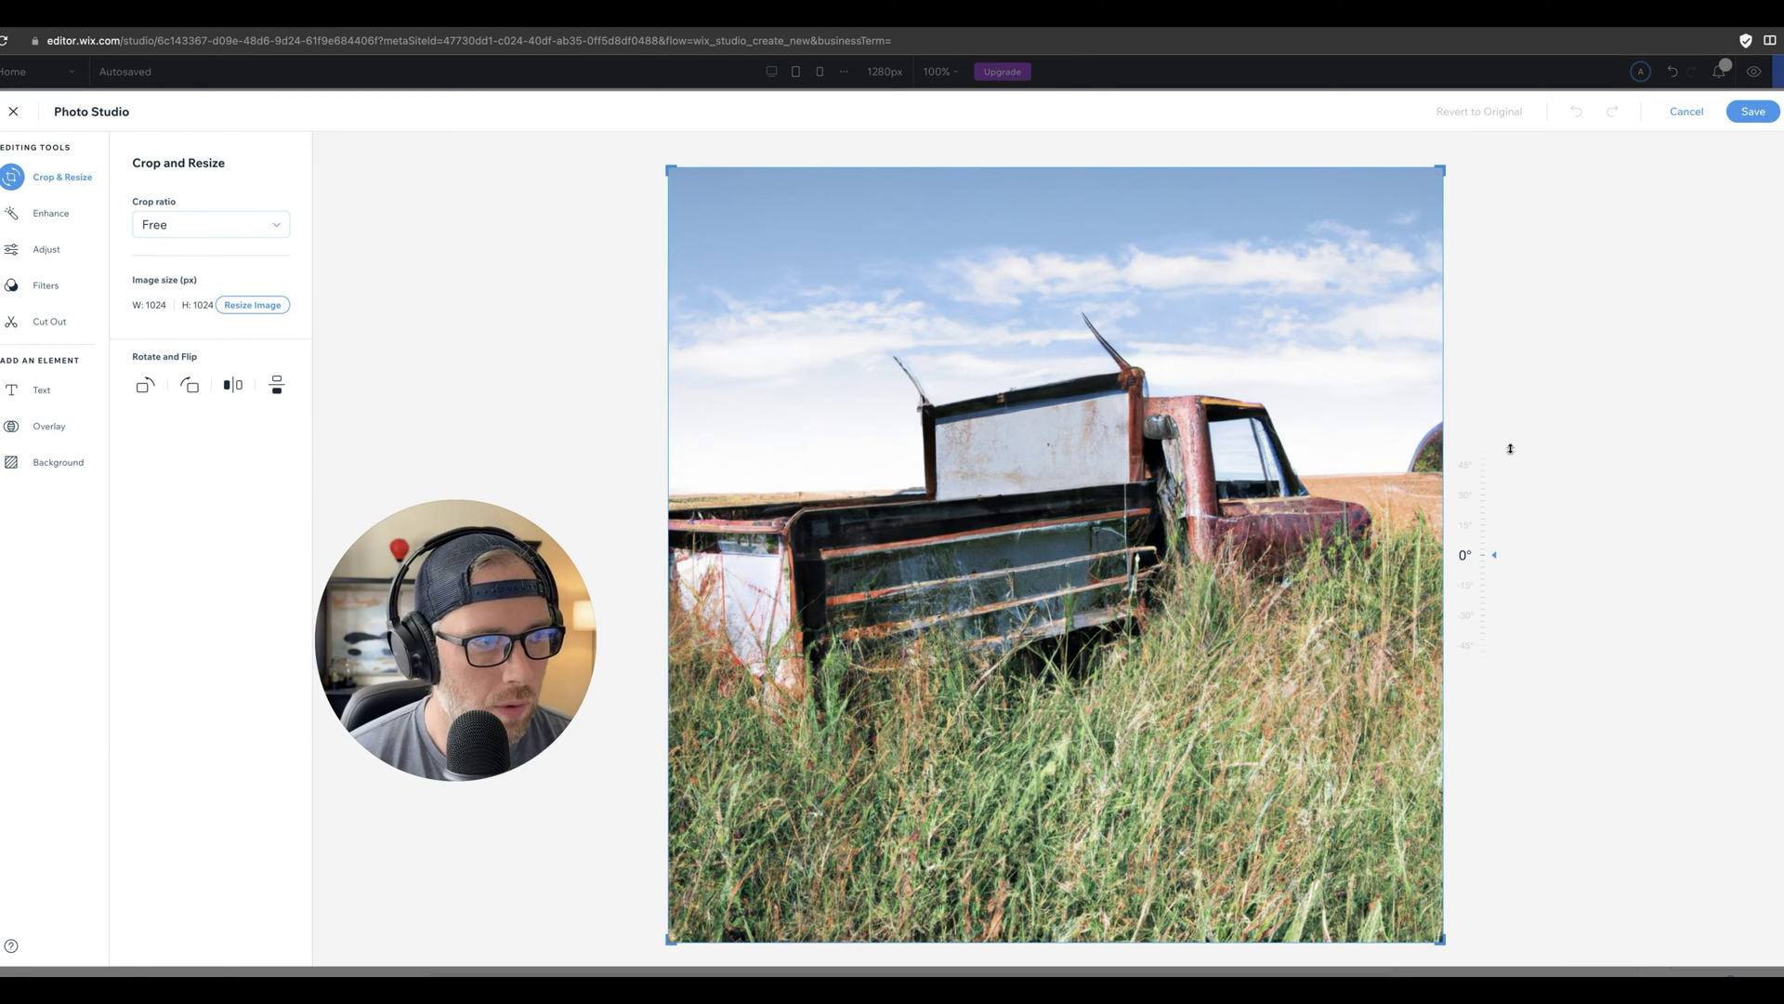
pyautogui.click(1742, 125)
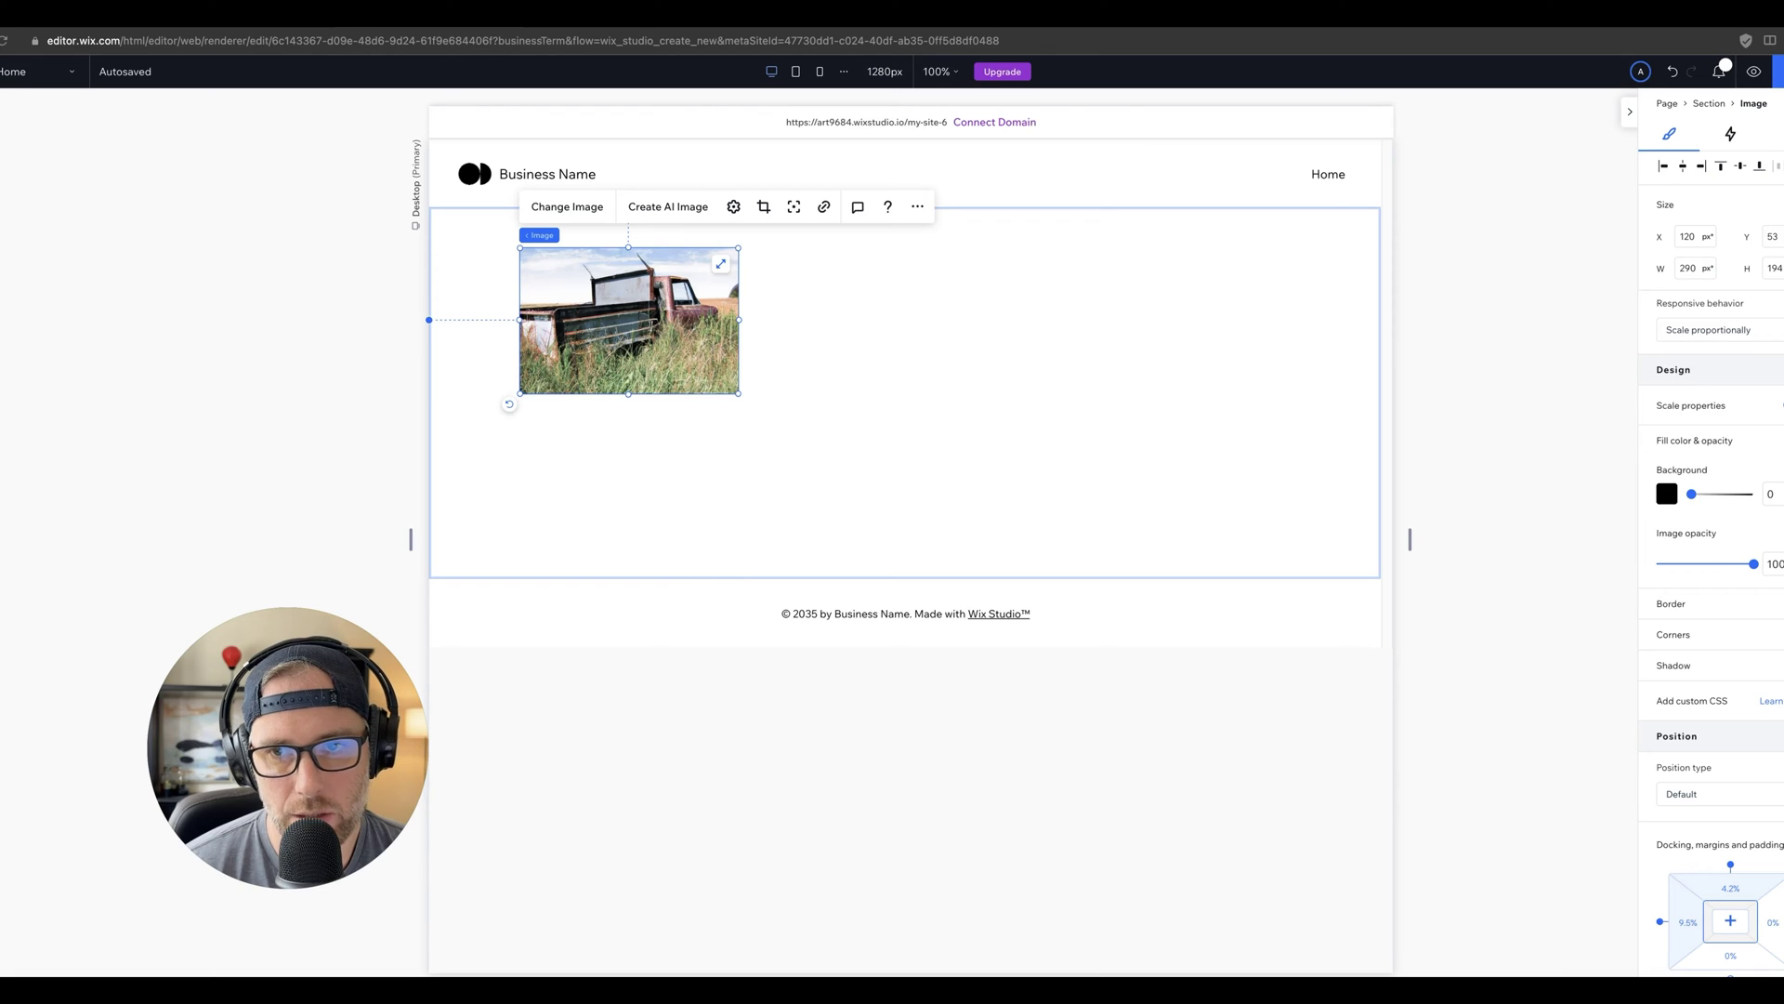
# Show the Contact & Forms category in the Add Elements panel
pyautogui.click(2, 103)
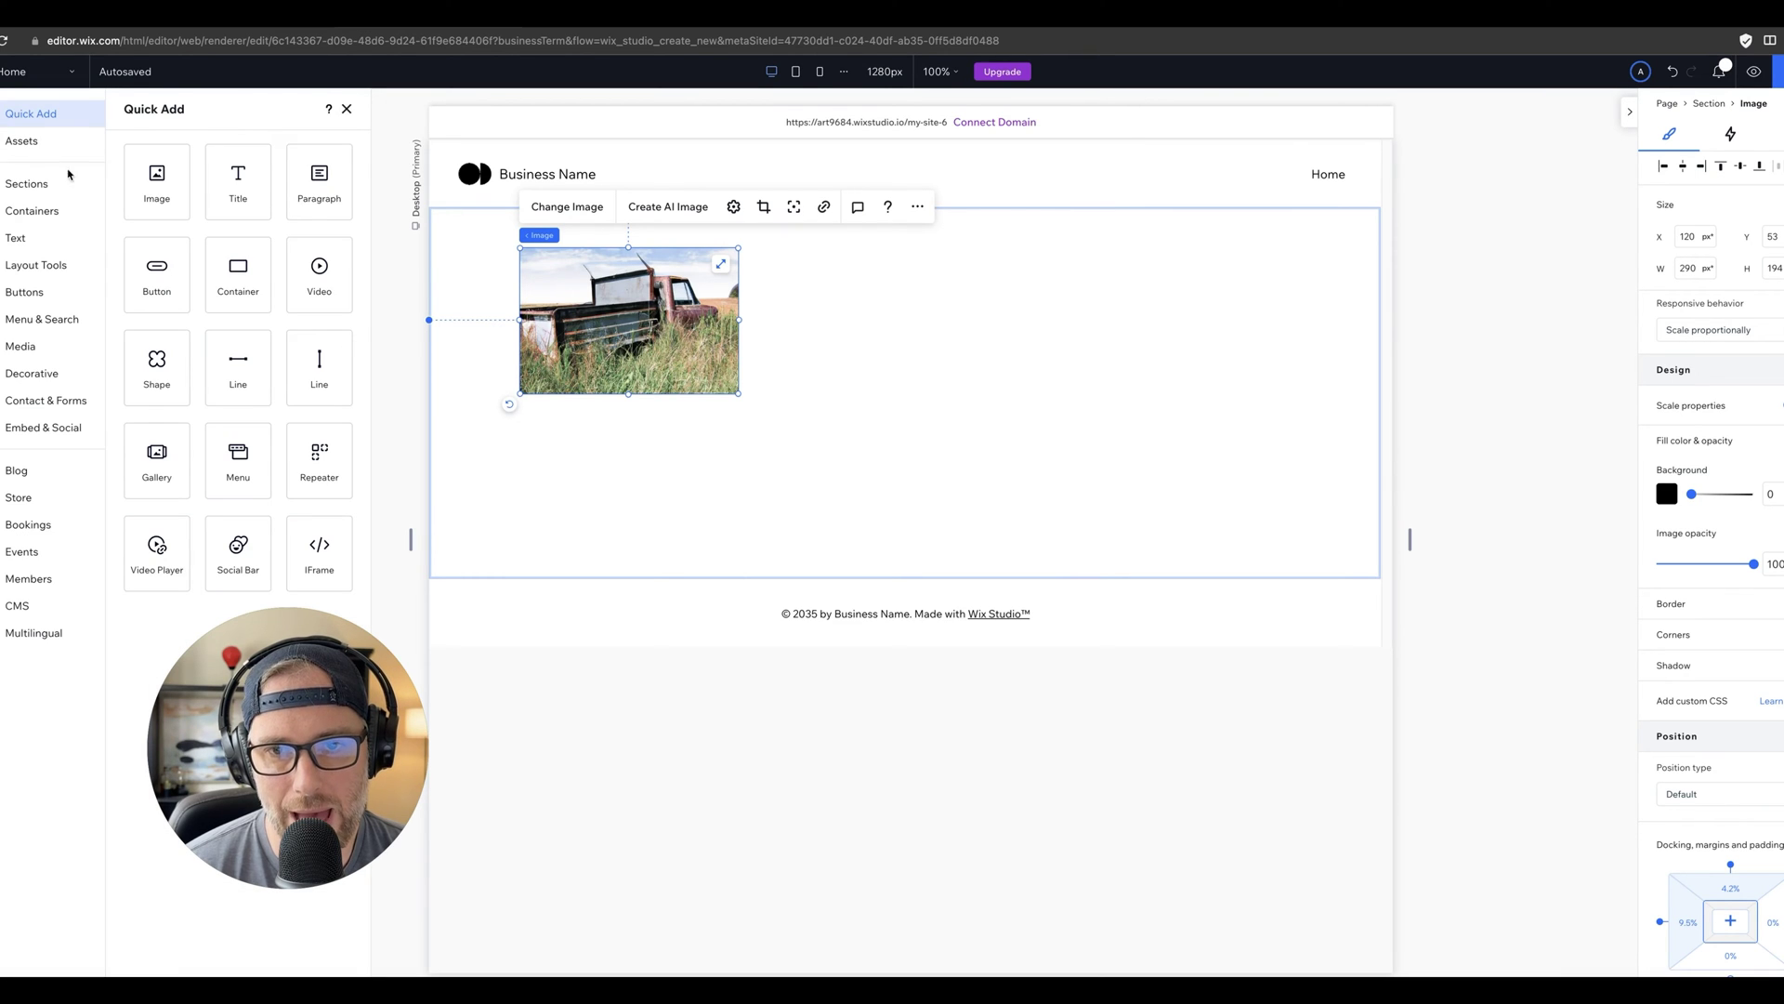
pyautogui.click(56, 399)
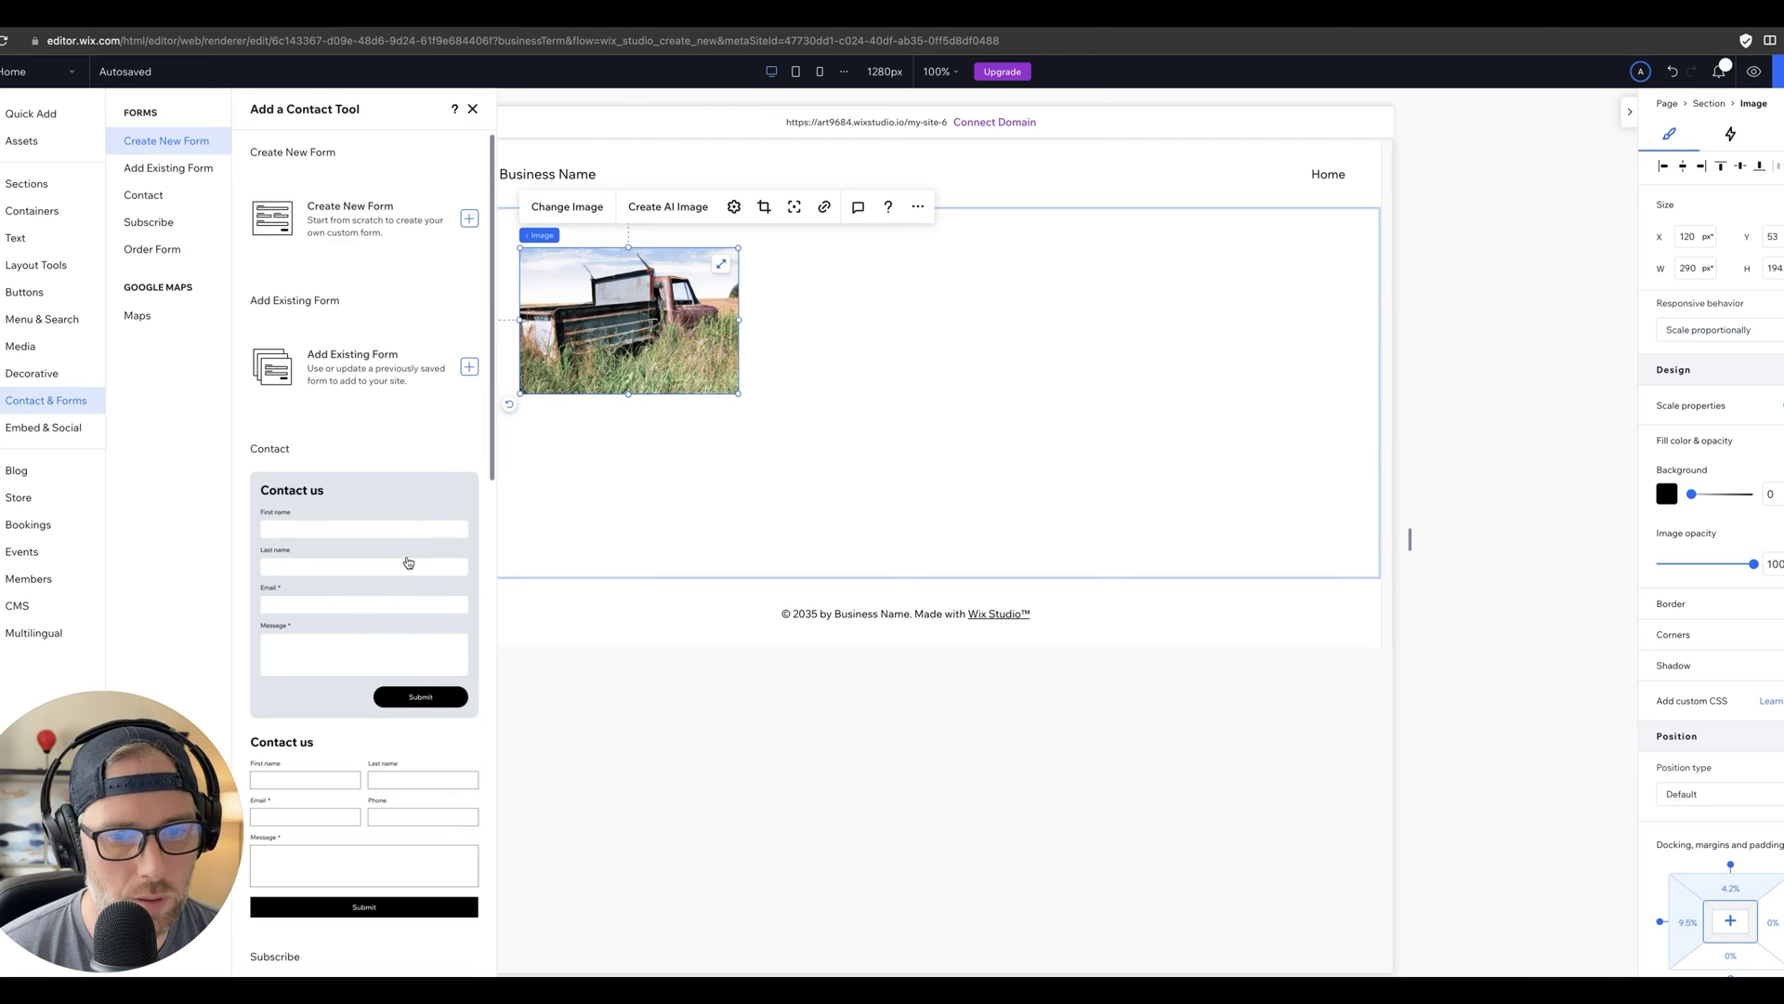
# Place the Contact us form beside the image, making the section tall enough to hold it
pyautogui.moveTo(404, 561); pyautogui.dragTo(621, 500)
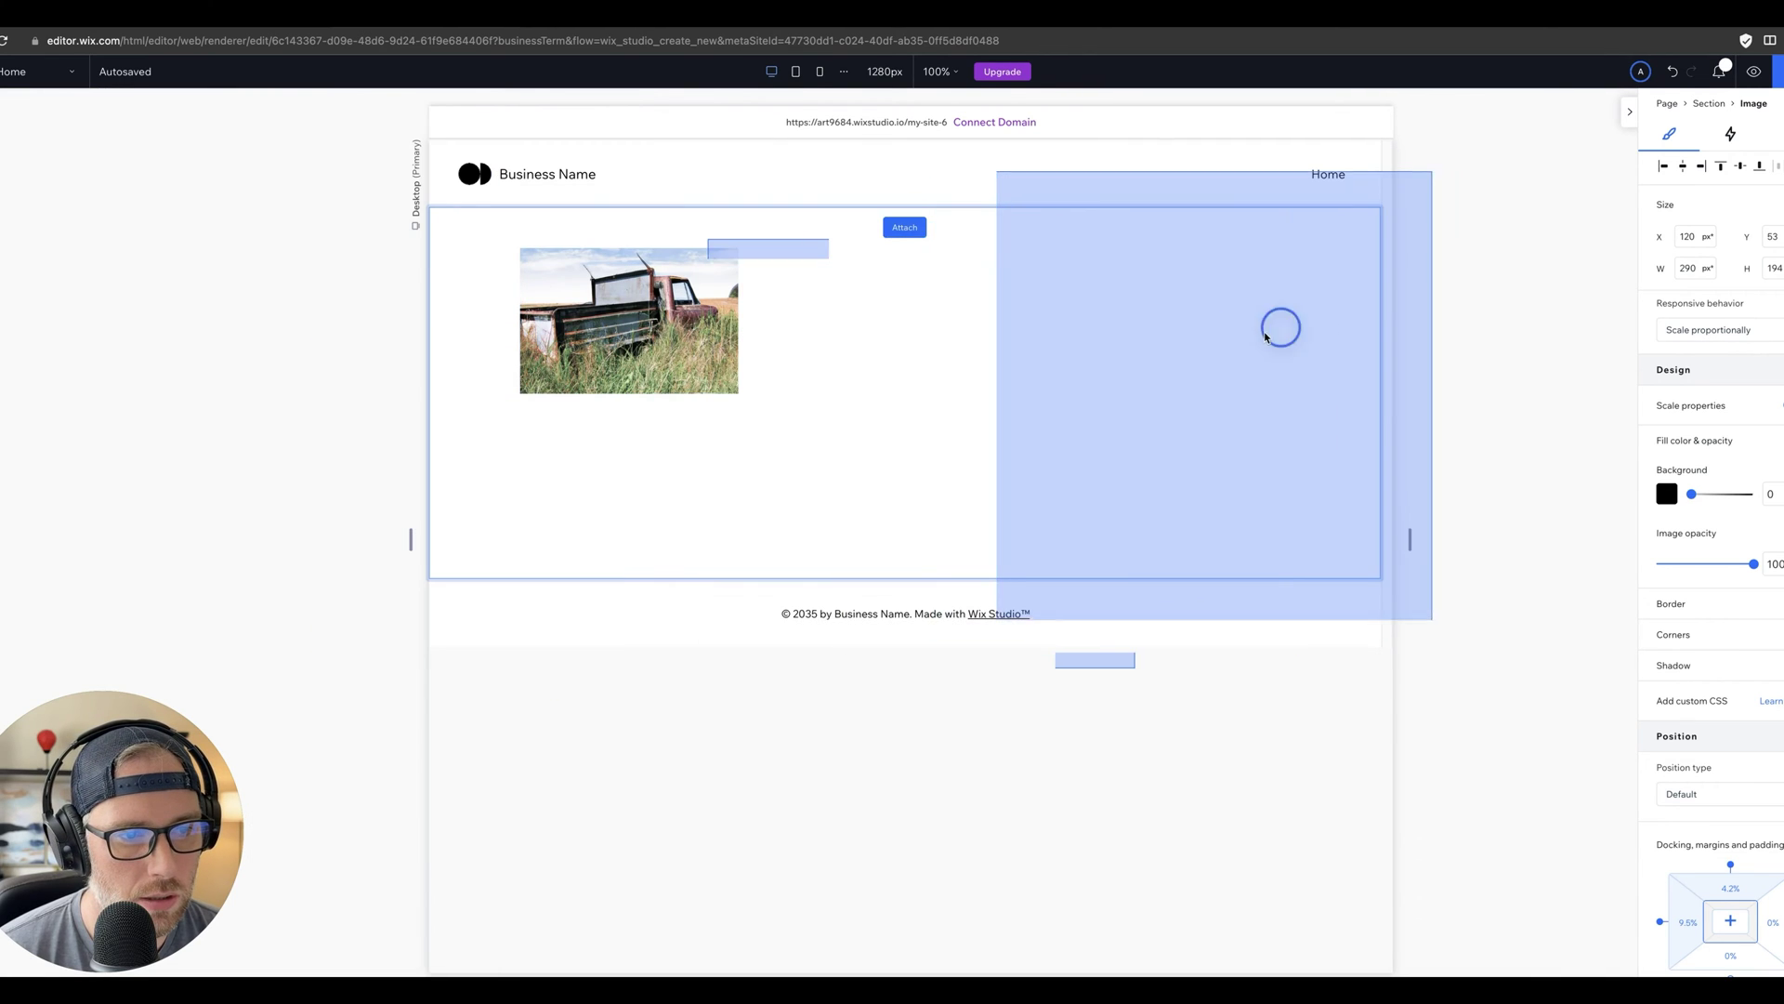
pyautogui.click(1264, 337)
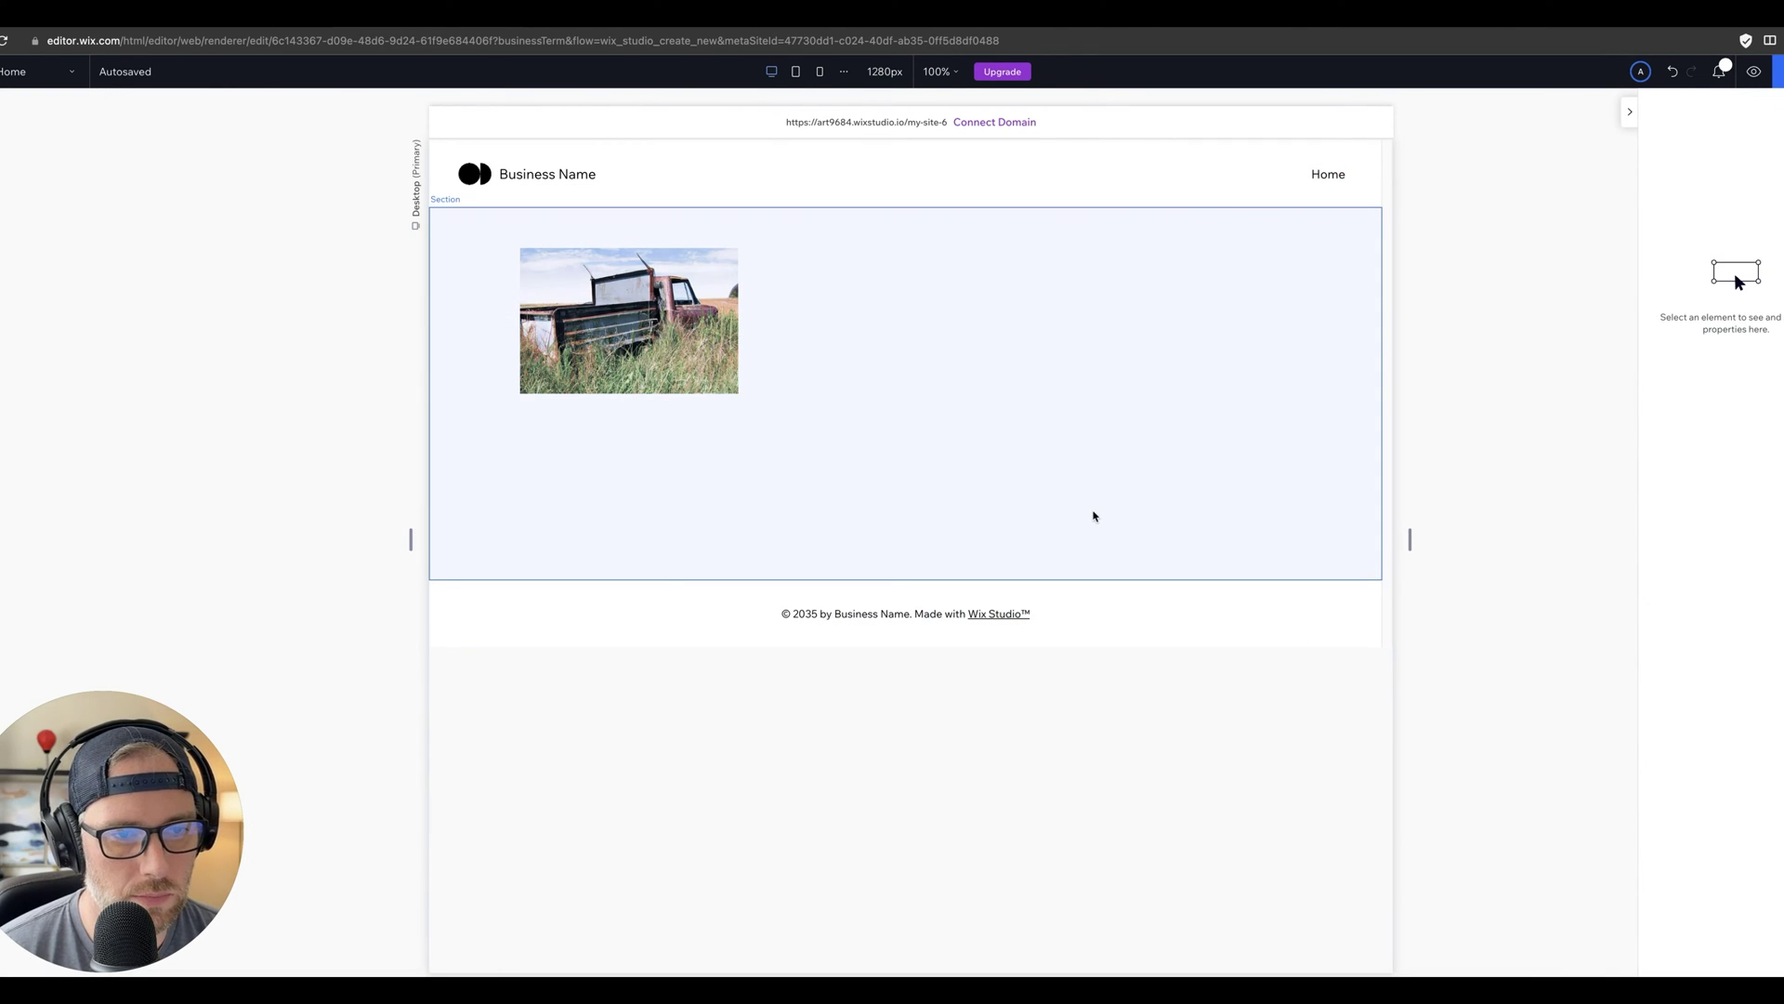
pyautogui.hotkey('ctrl', 'v')
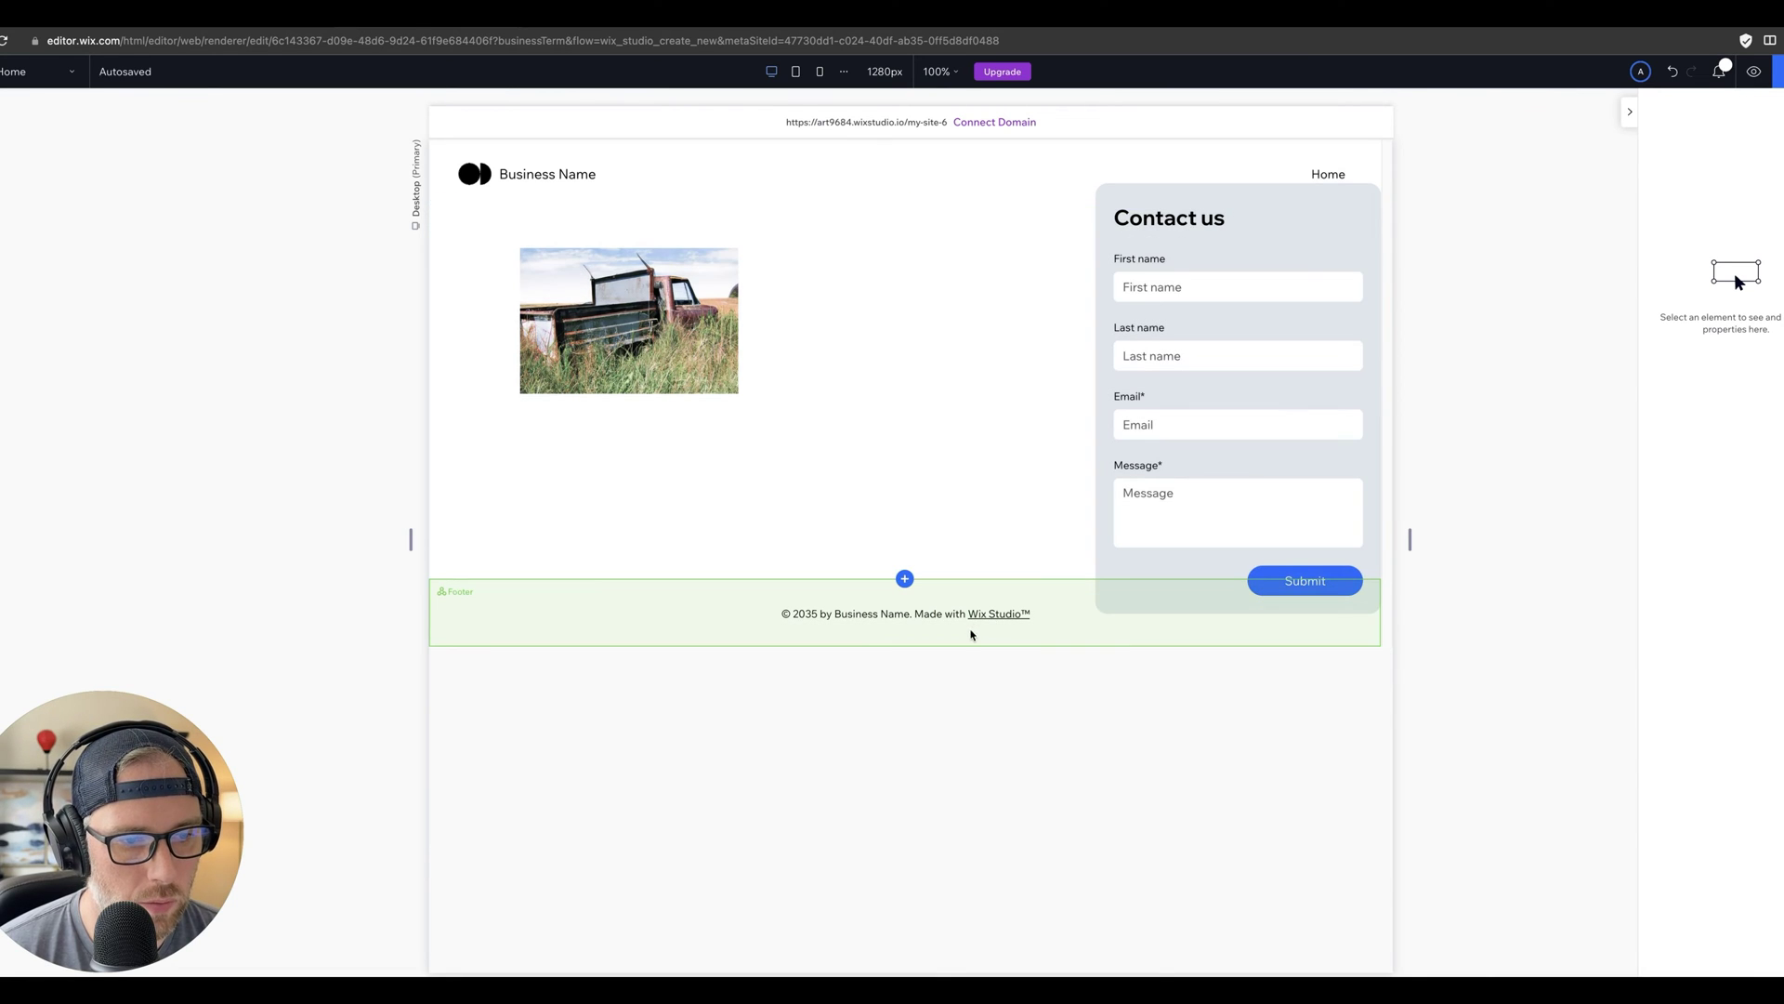
pyautogui.moveTo(969, 645); pyautogui.dragTo(957, 812)
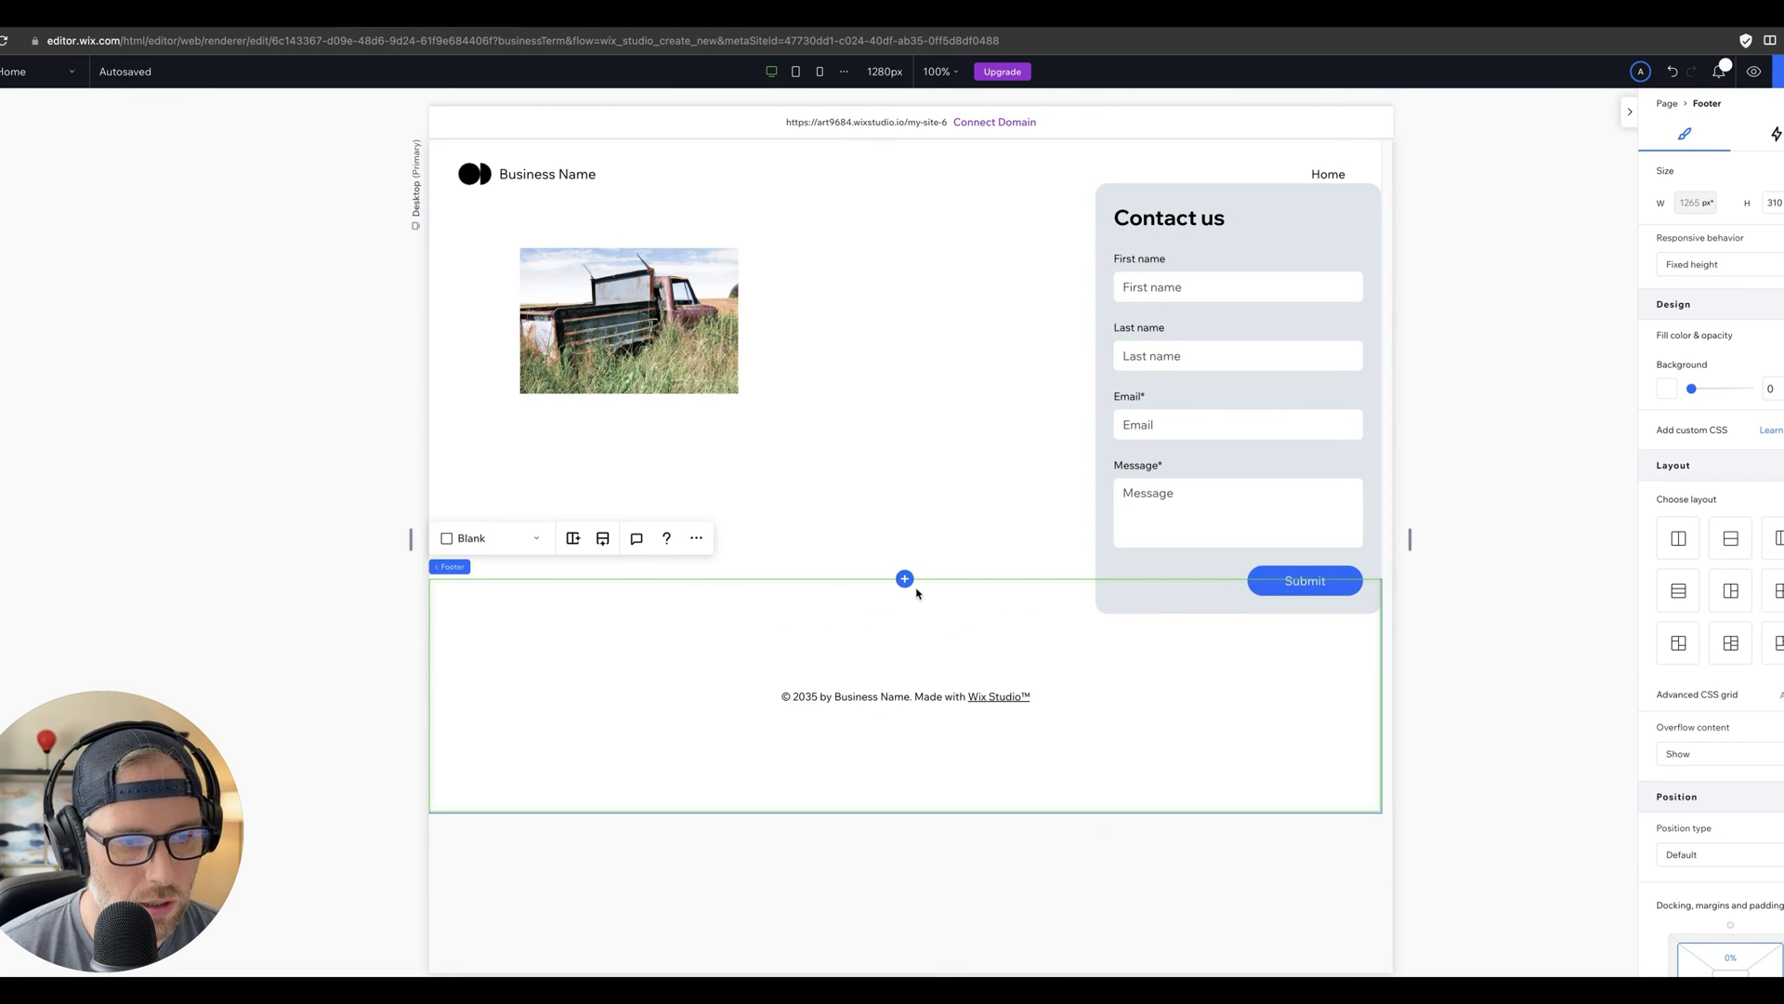
pyautogui.moveTo(926, 578); pyautogui.dragTo(930, 695)
pyautogui.moveTo(1164, 243); pyautogui.dragTo(1159, 276)
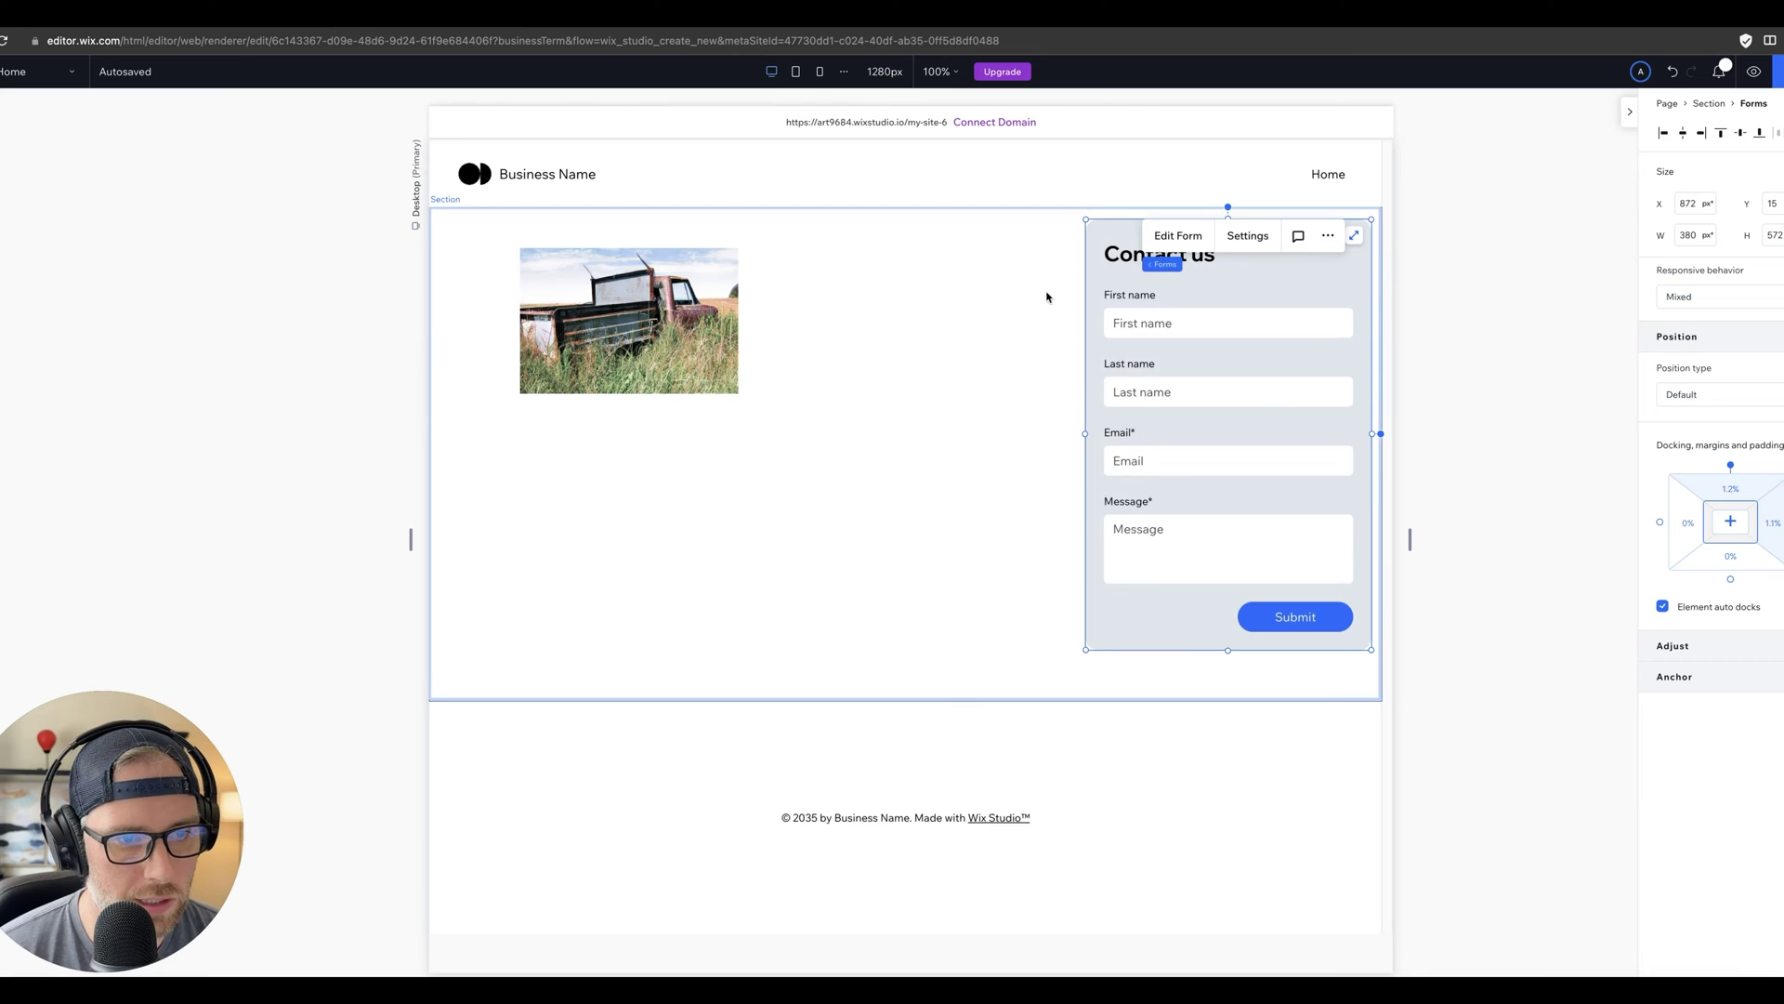
# Enlarge the truck image to 496 × 331 px
pyautogui.click(731, 389)
pyautogui.moveTo(735, 393); pyautogui.dragTo(695, 368)
pyautogui.click(739, 376)
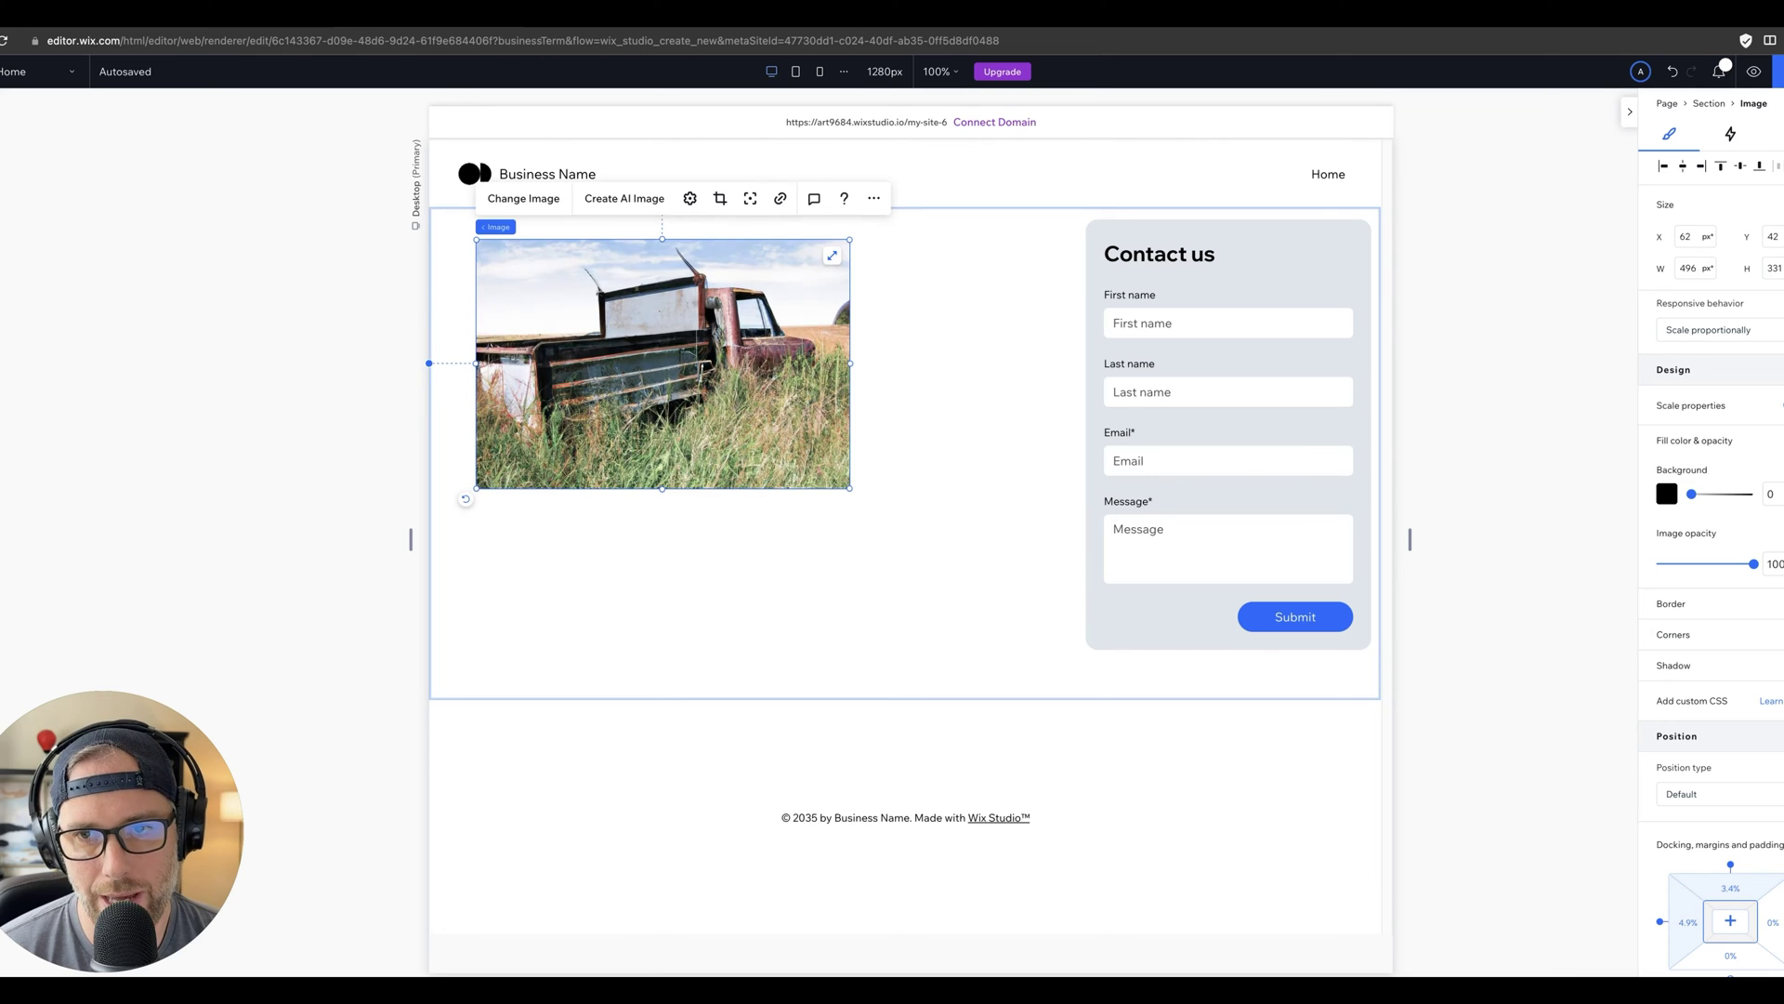
# Add a Heading 1 below the truck image and change its text to 'Welcome'
pyautogui.click(19, 106)
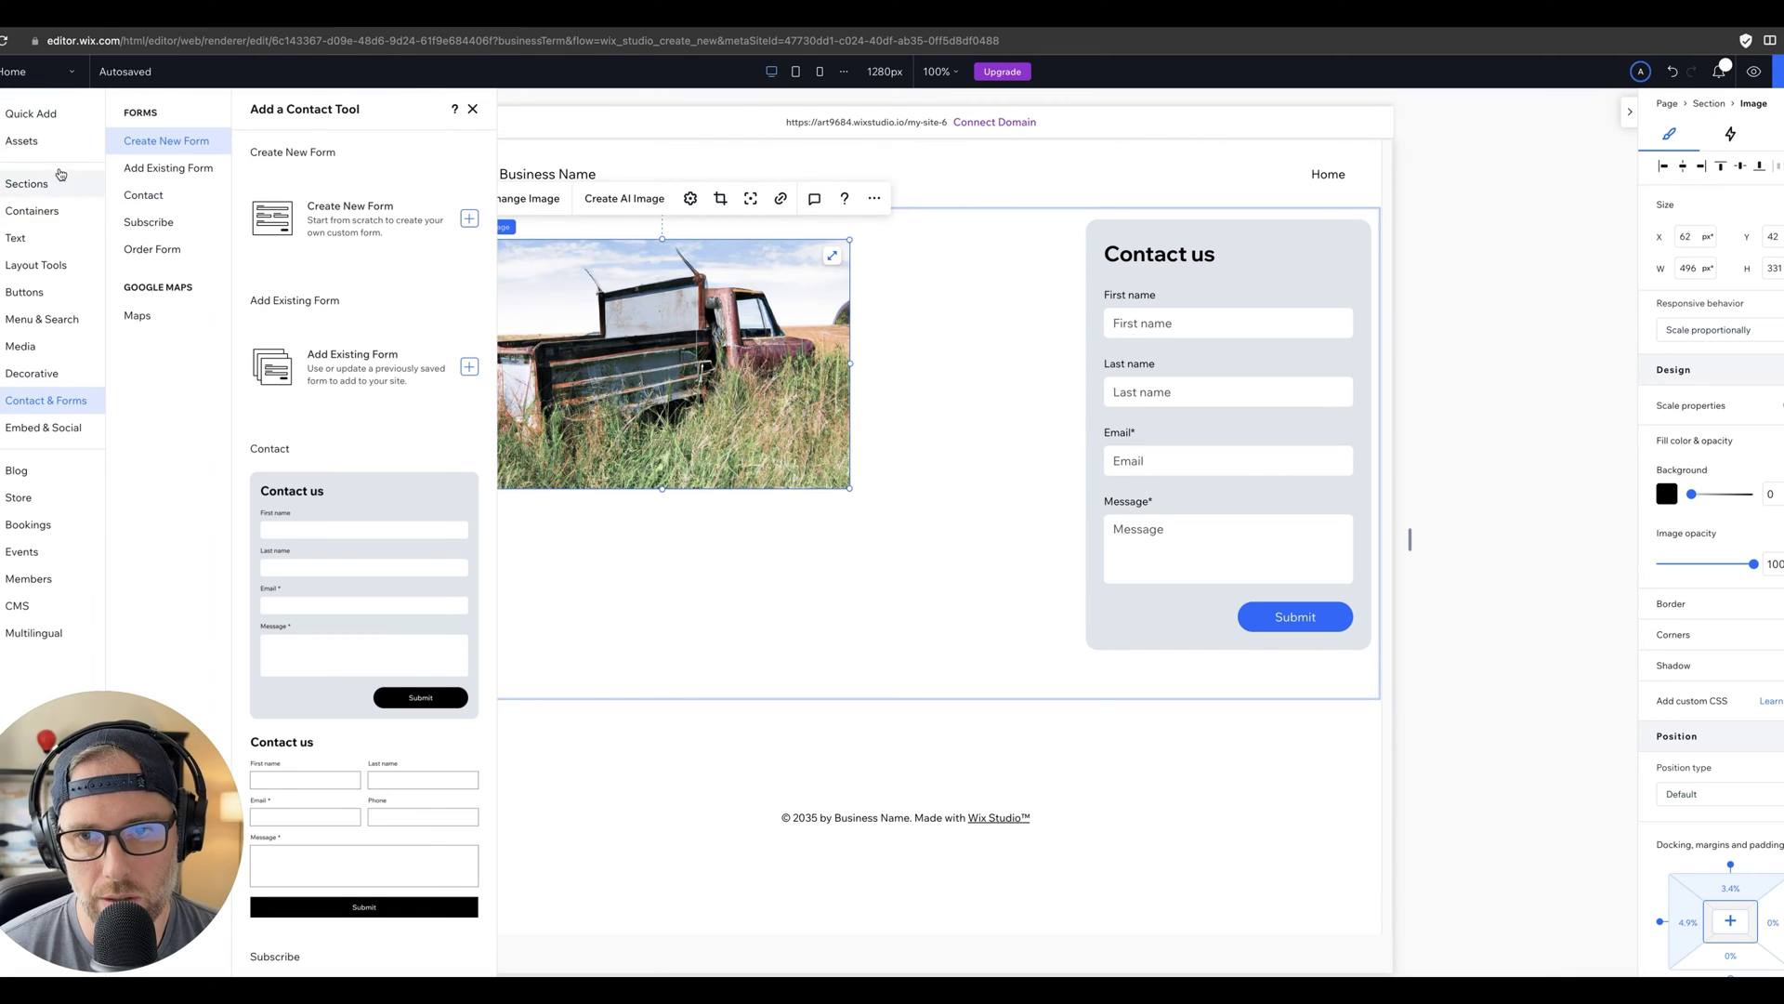
pyautogui.click(32, 238)
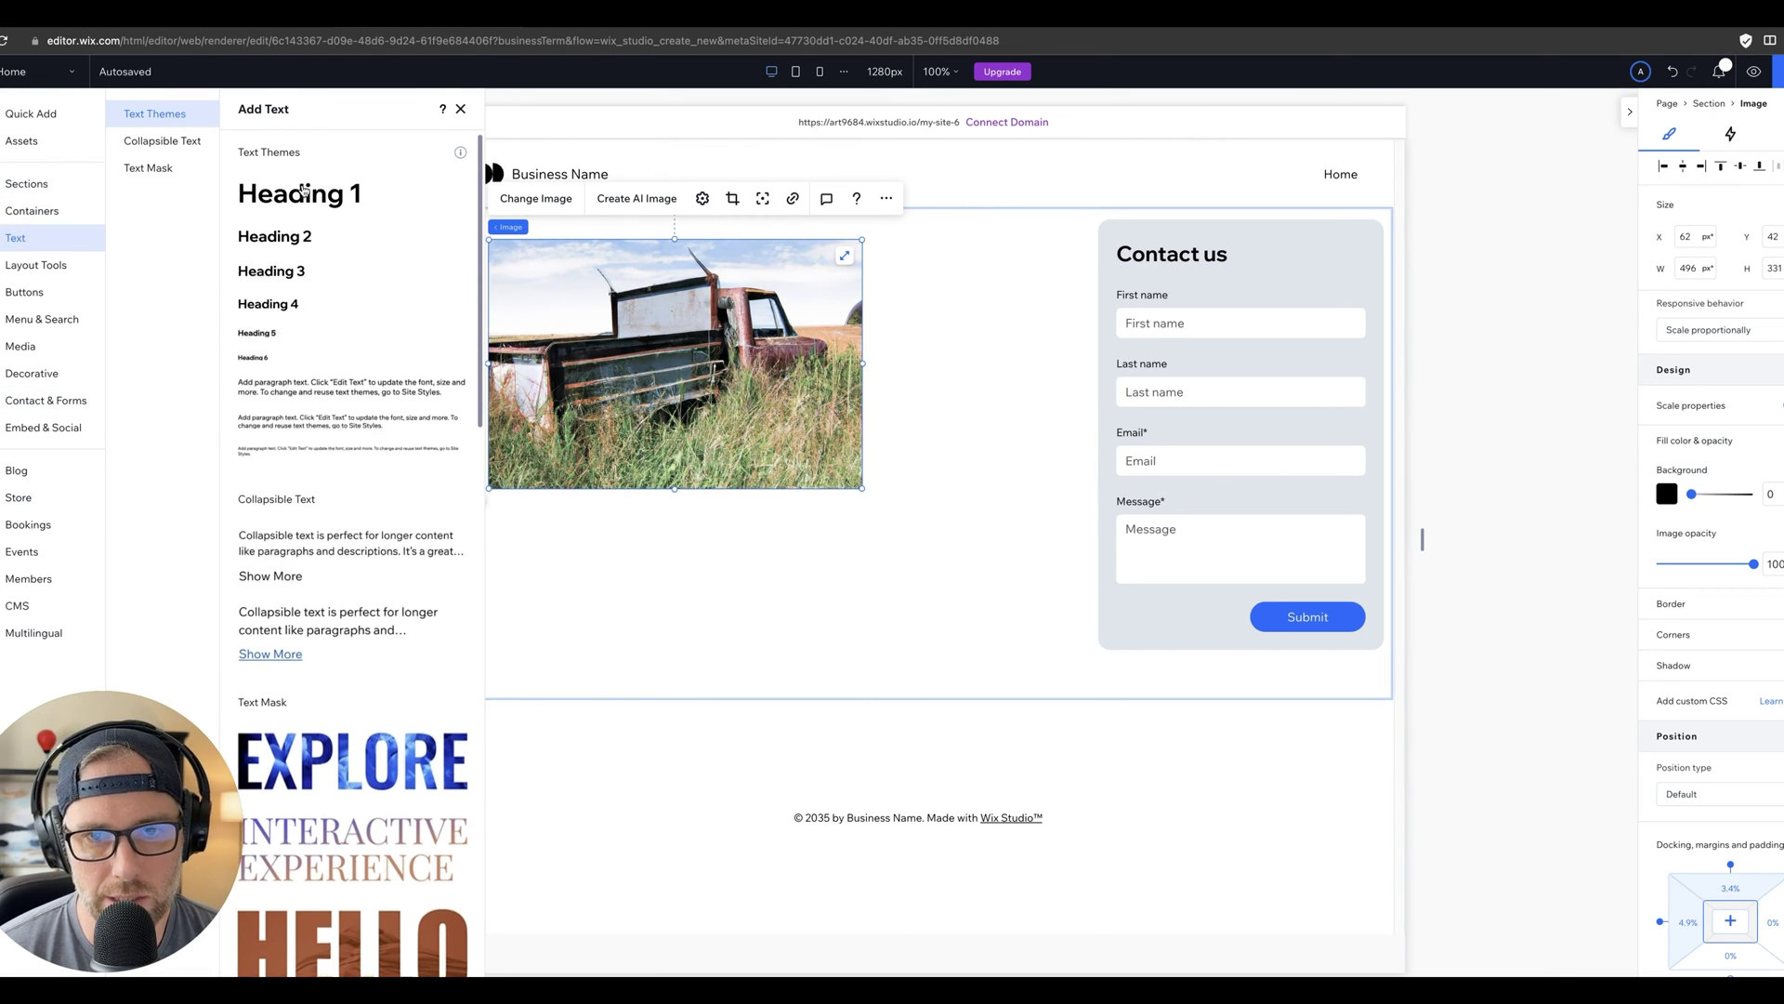
pyautogui.moveTo(321, 192); pyautogui.dragTo(692, 548)
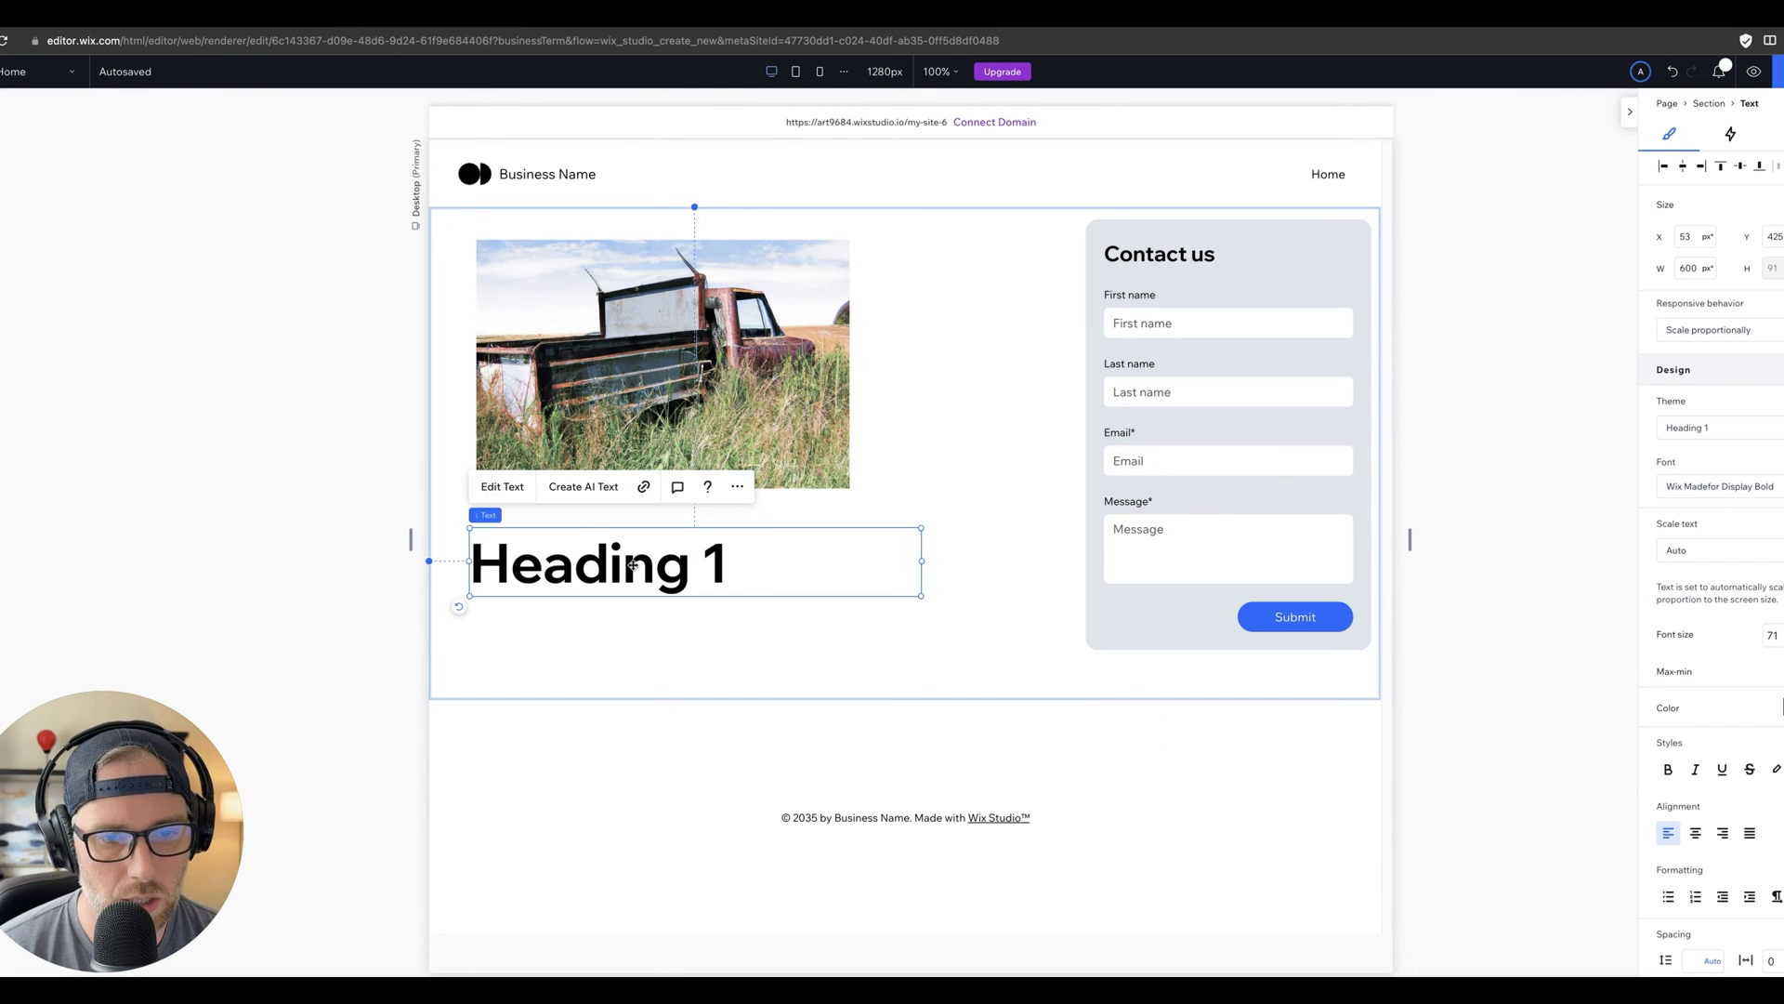
pyautogui.click(502, 486)
pyautogui.doubleClick(583, 553)
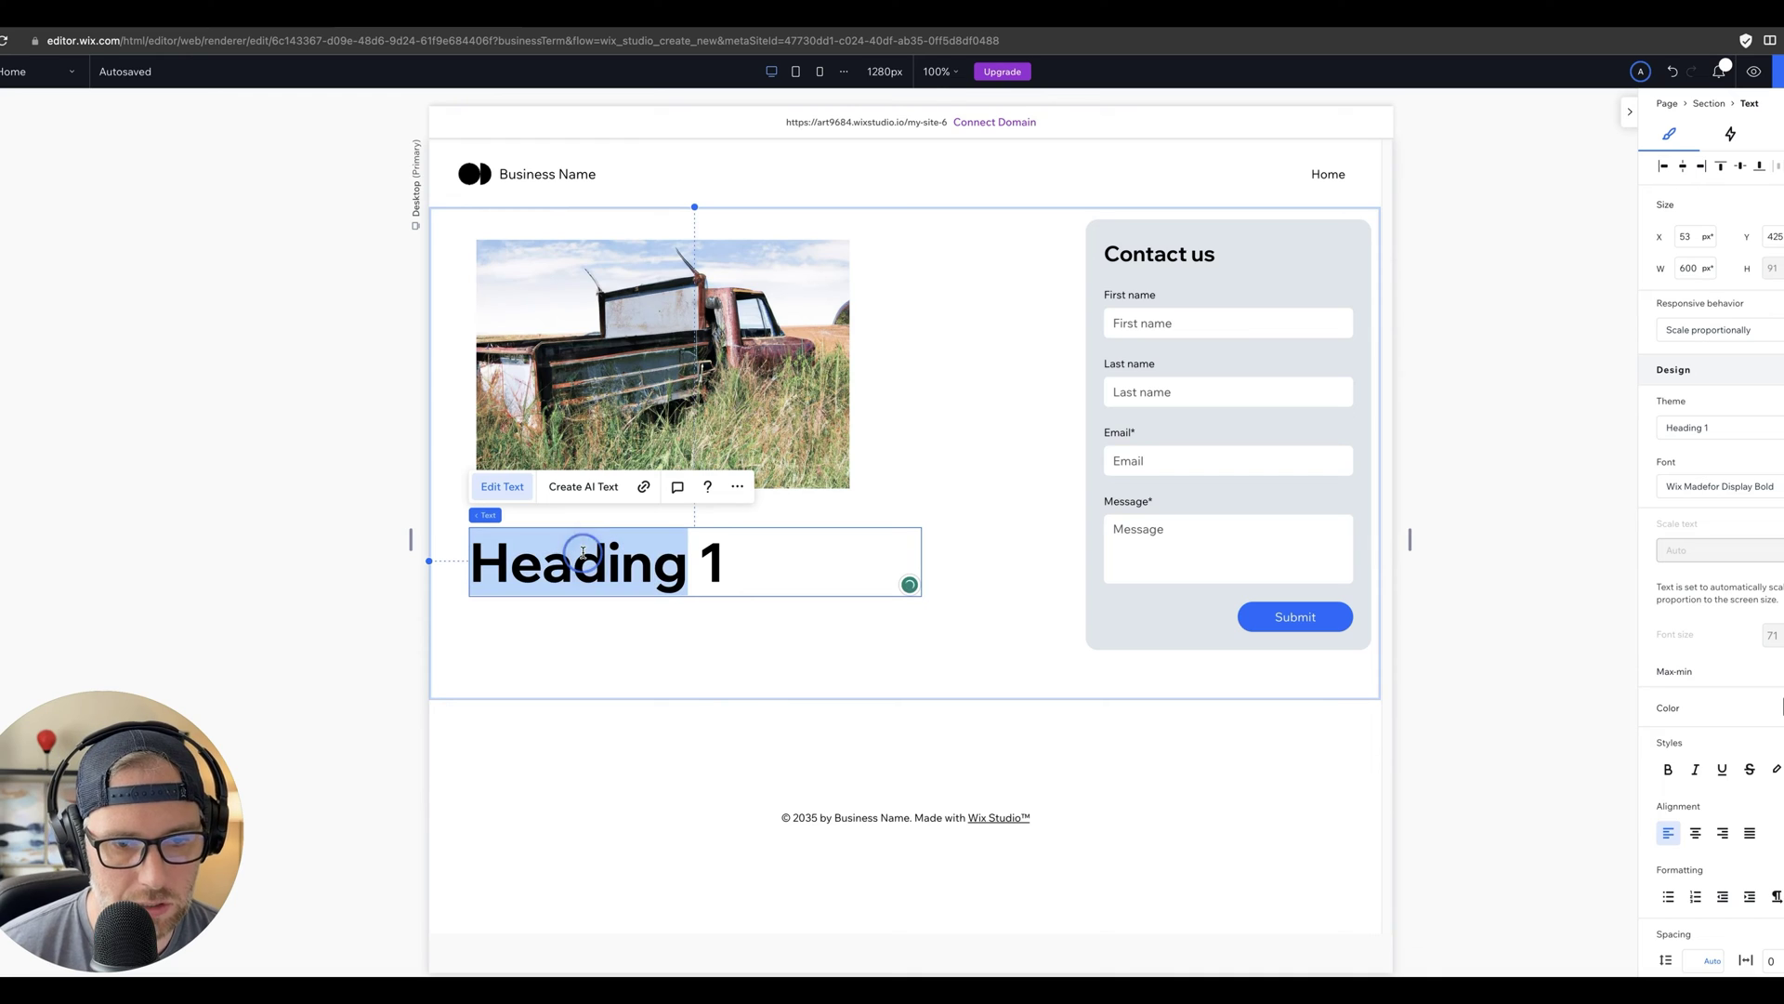
pyautogui.write('Welc')
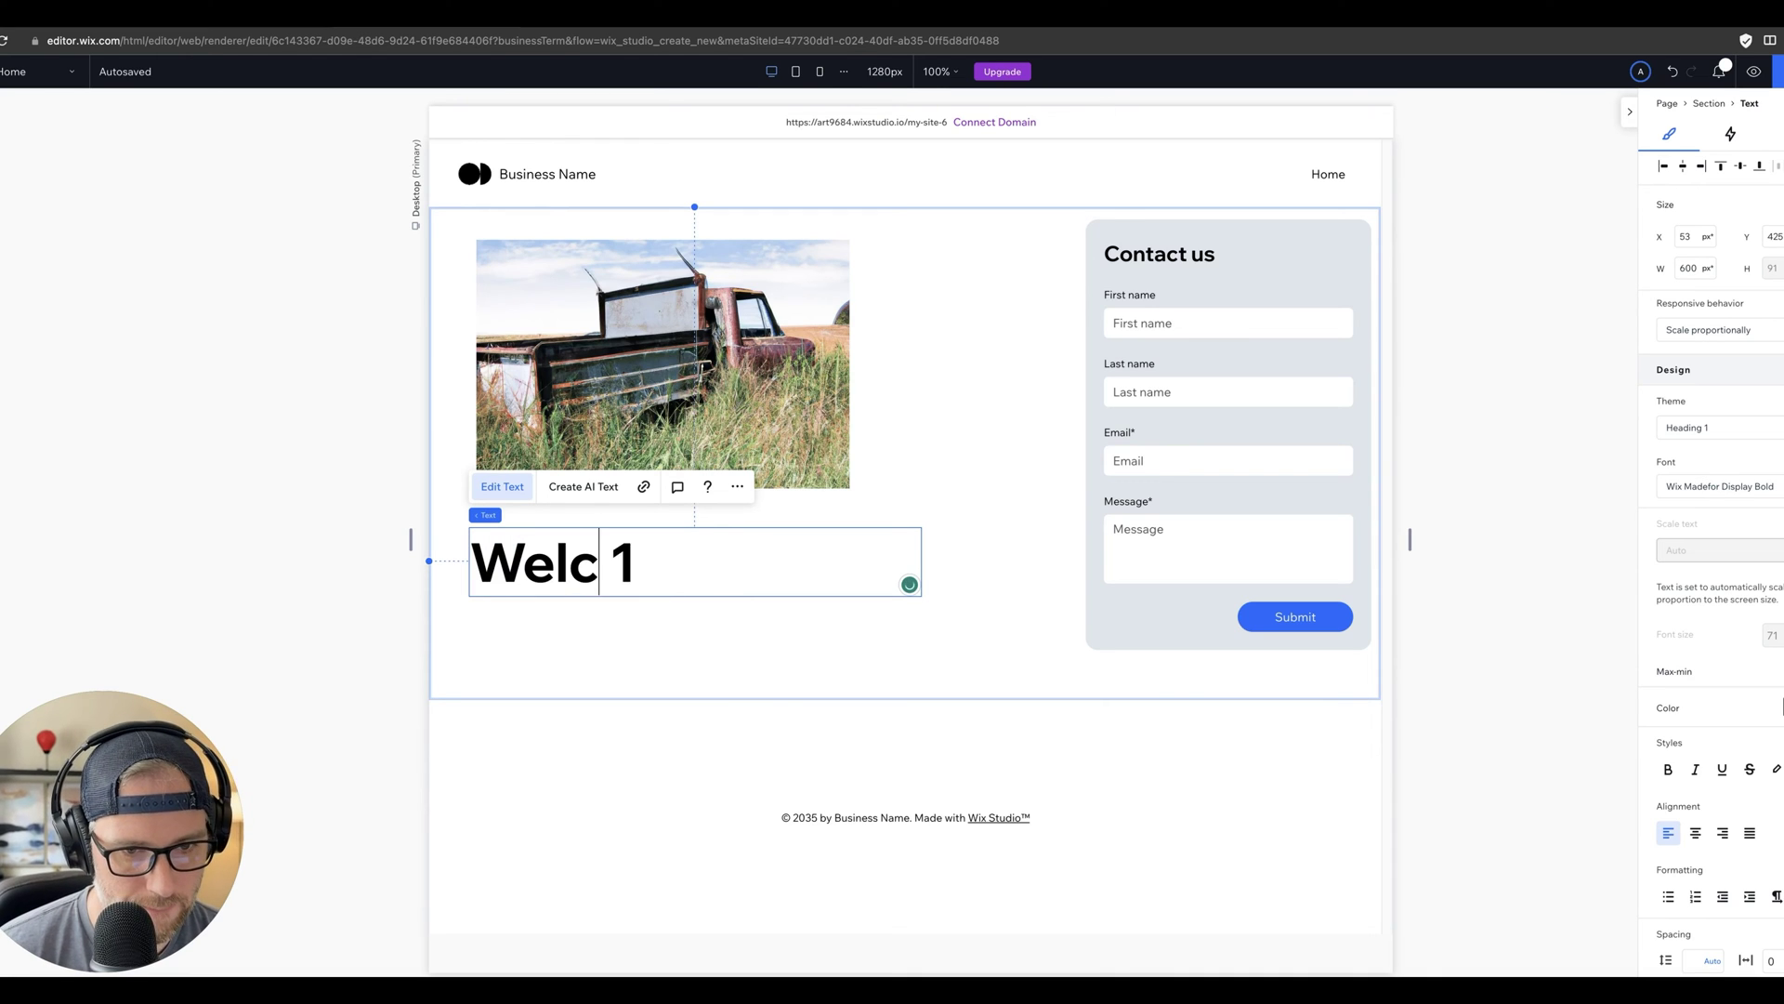
pyautogui.write('ome')
pyautogui.press('End')
pyautogui.press('BackSpace')
pyautogui.press('BackSpace')
pyautogui.click(679, 643)
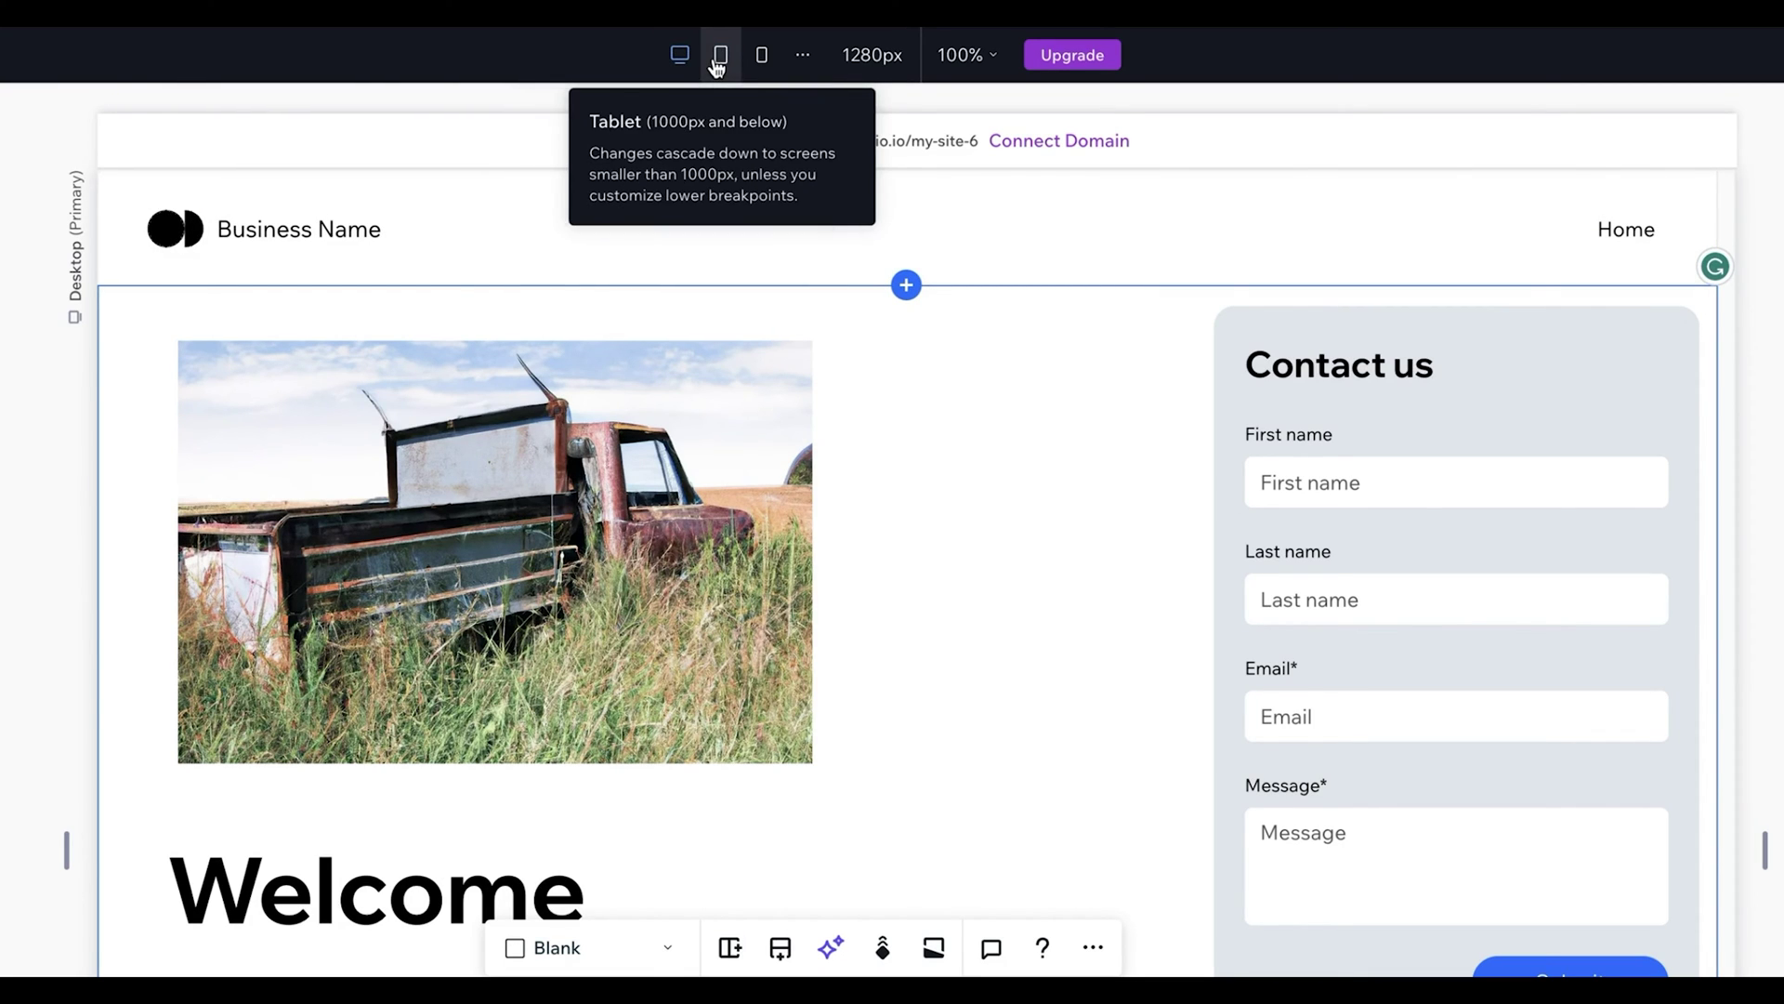
pyautogui.click(718, 57)
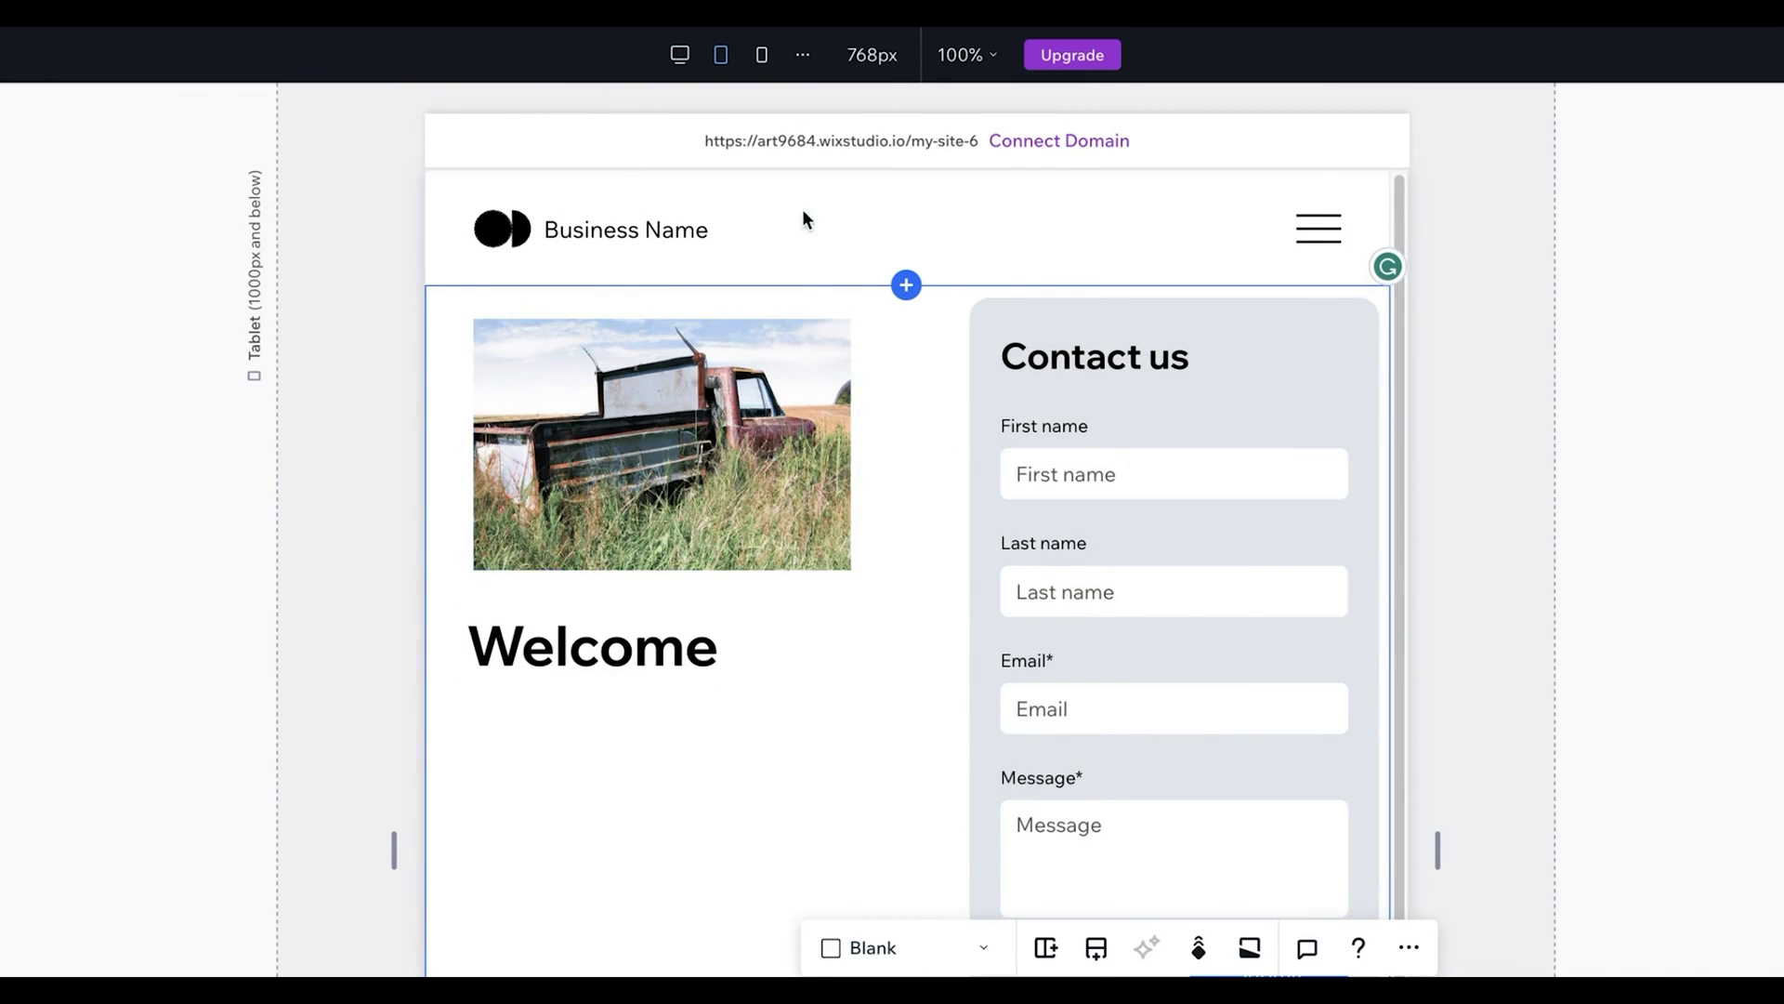
pyautogui.click(762, 58)
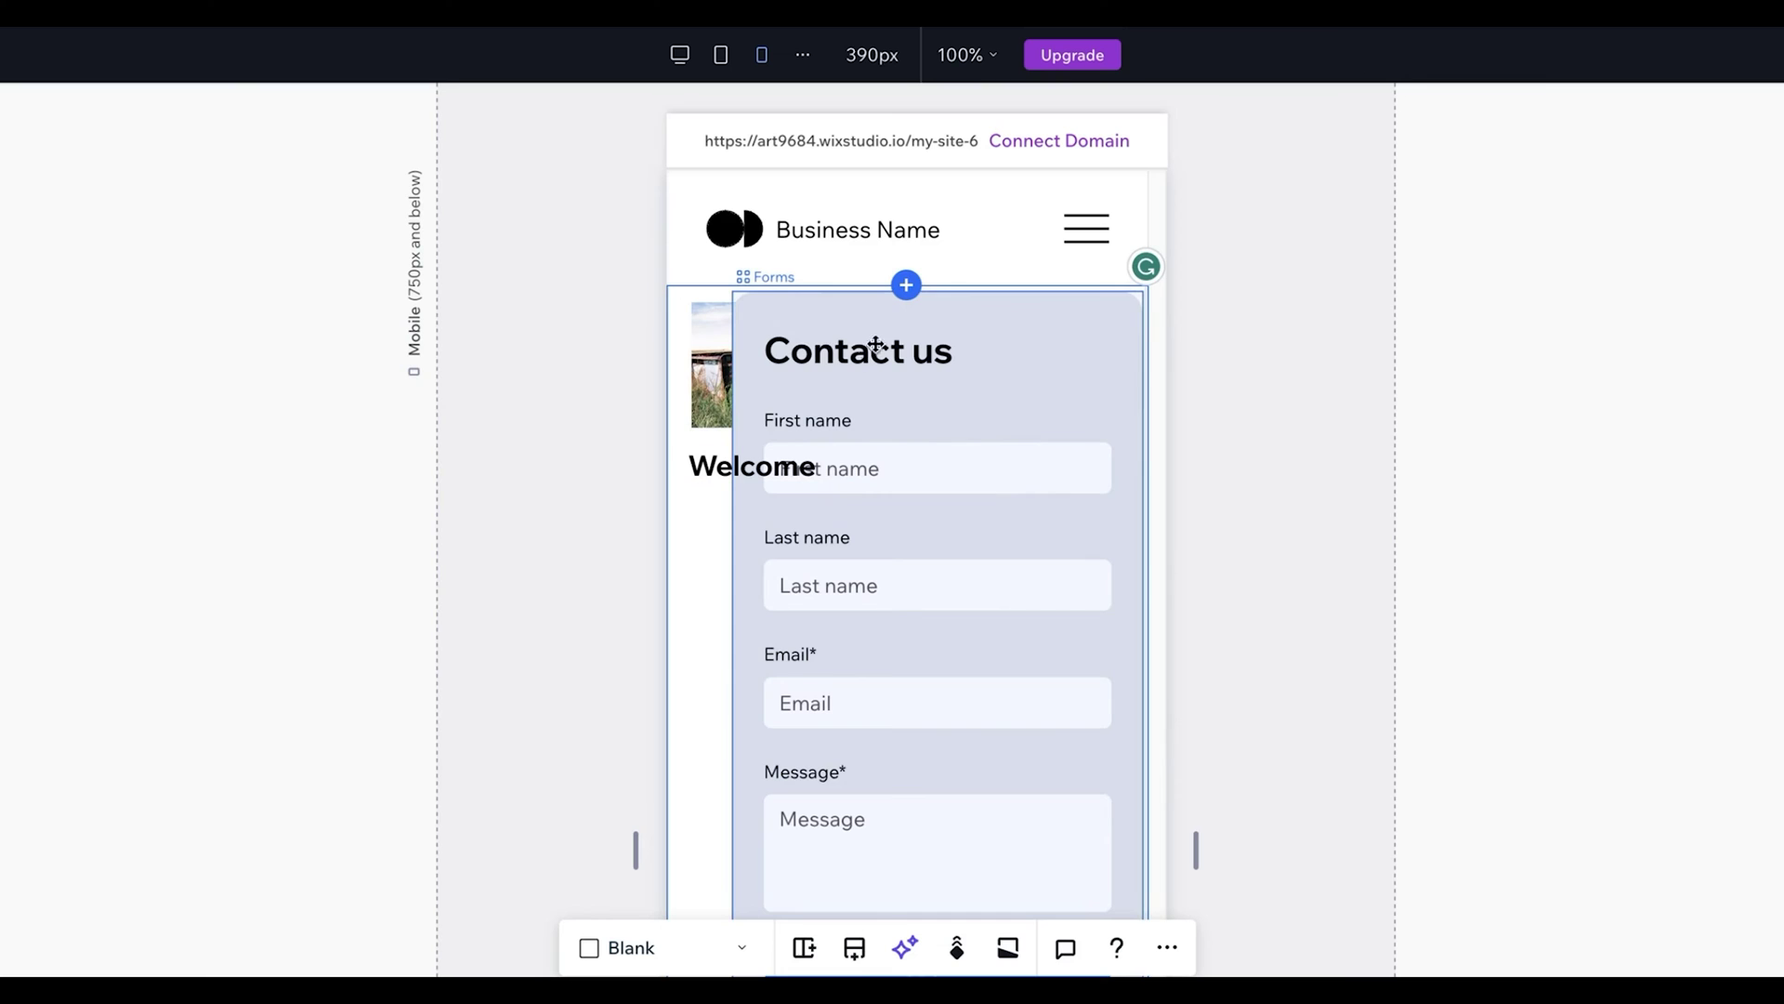
pyautogui.click(681, 58)
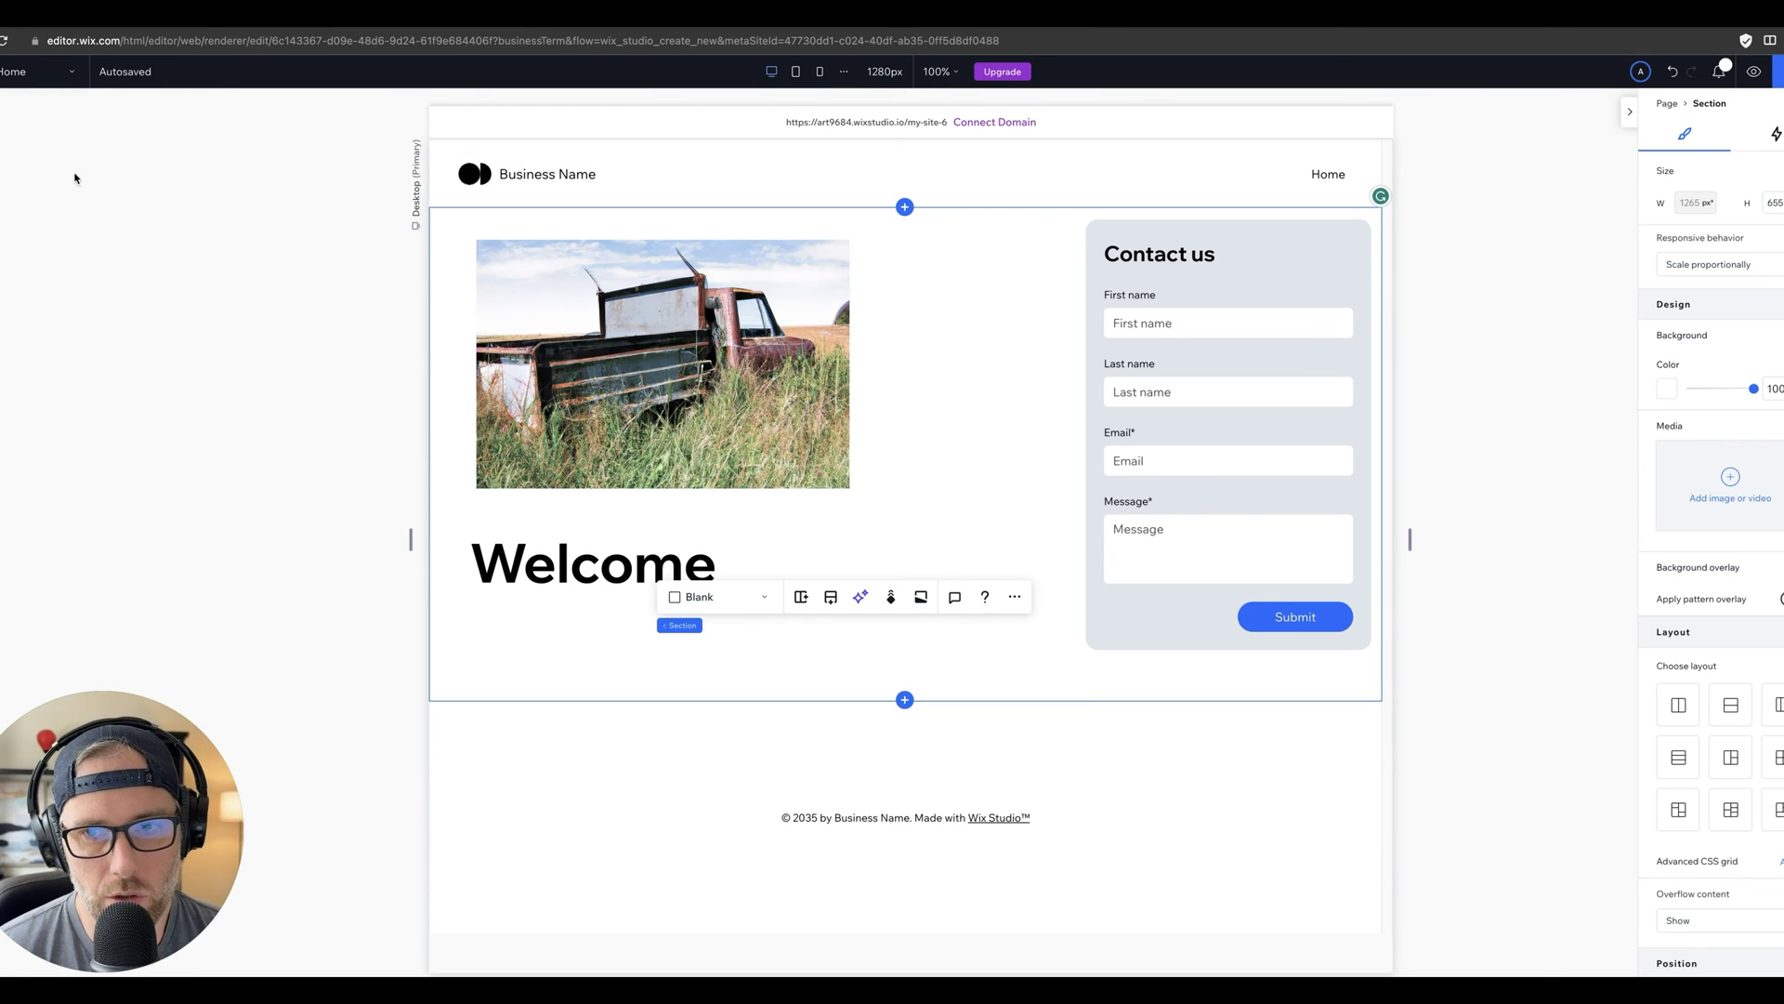
# Generate a Responsive AI design for the section from its toolbar
pyautogui.press('super+shift+l')
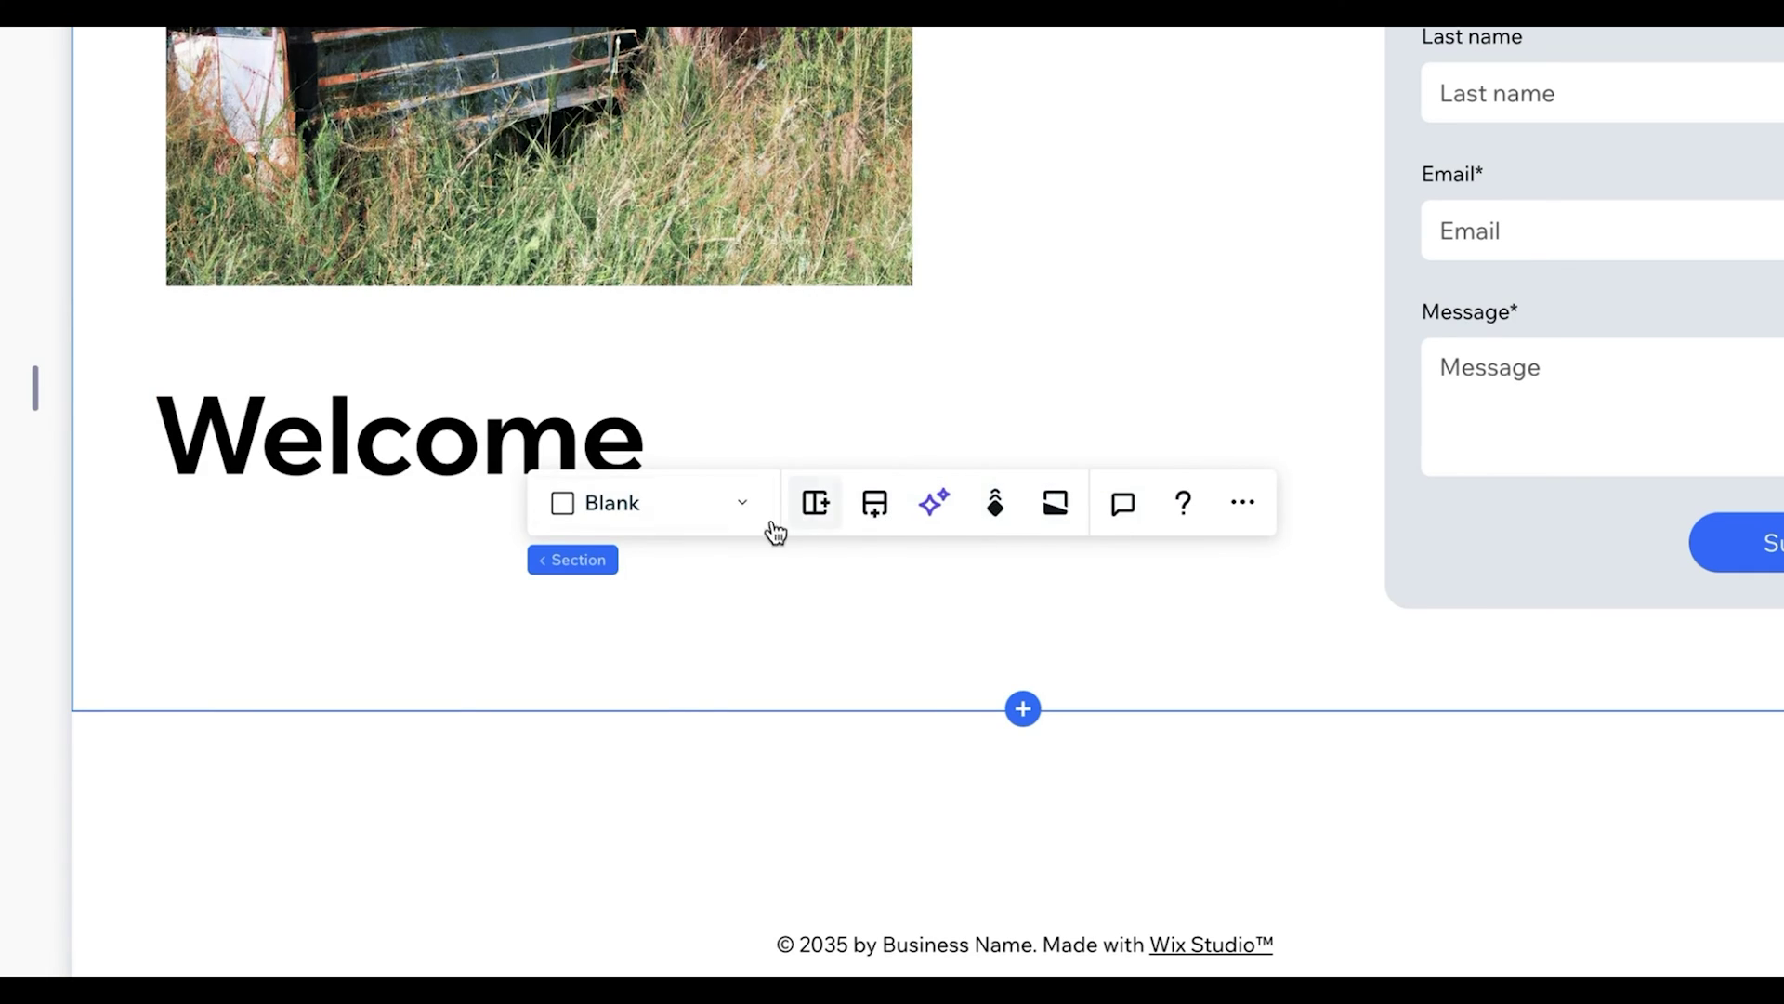
pyautogui.click(937, 503)
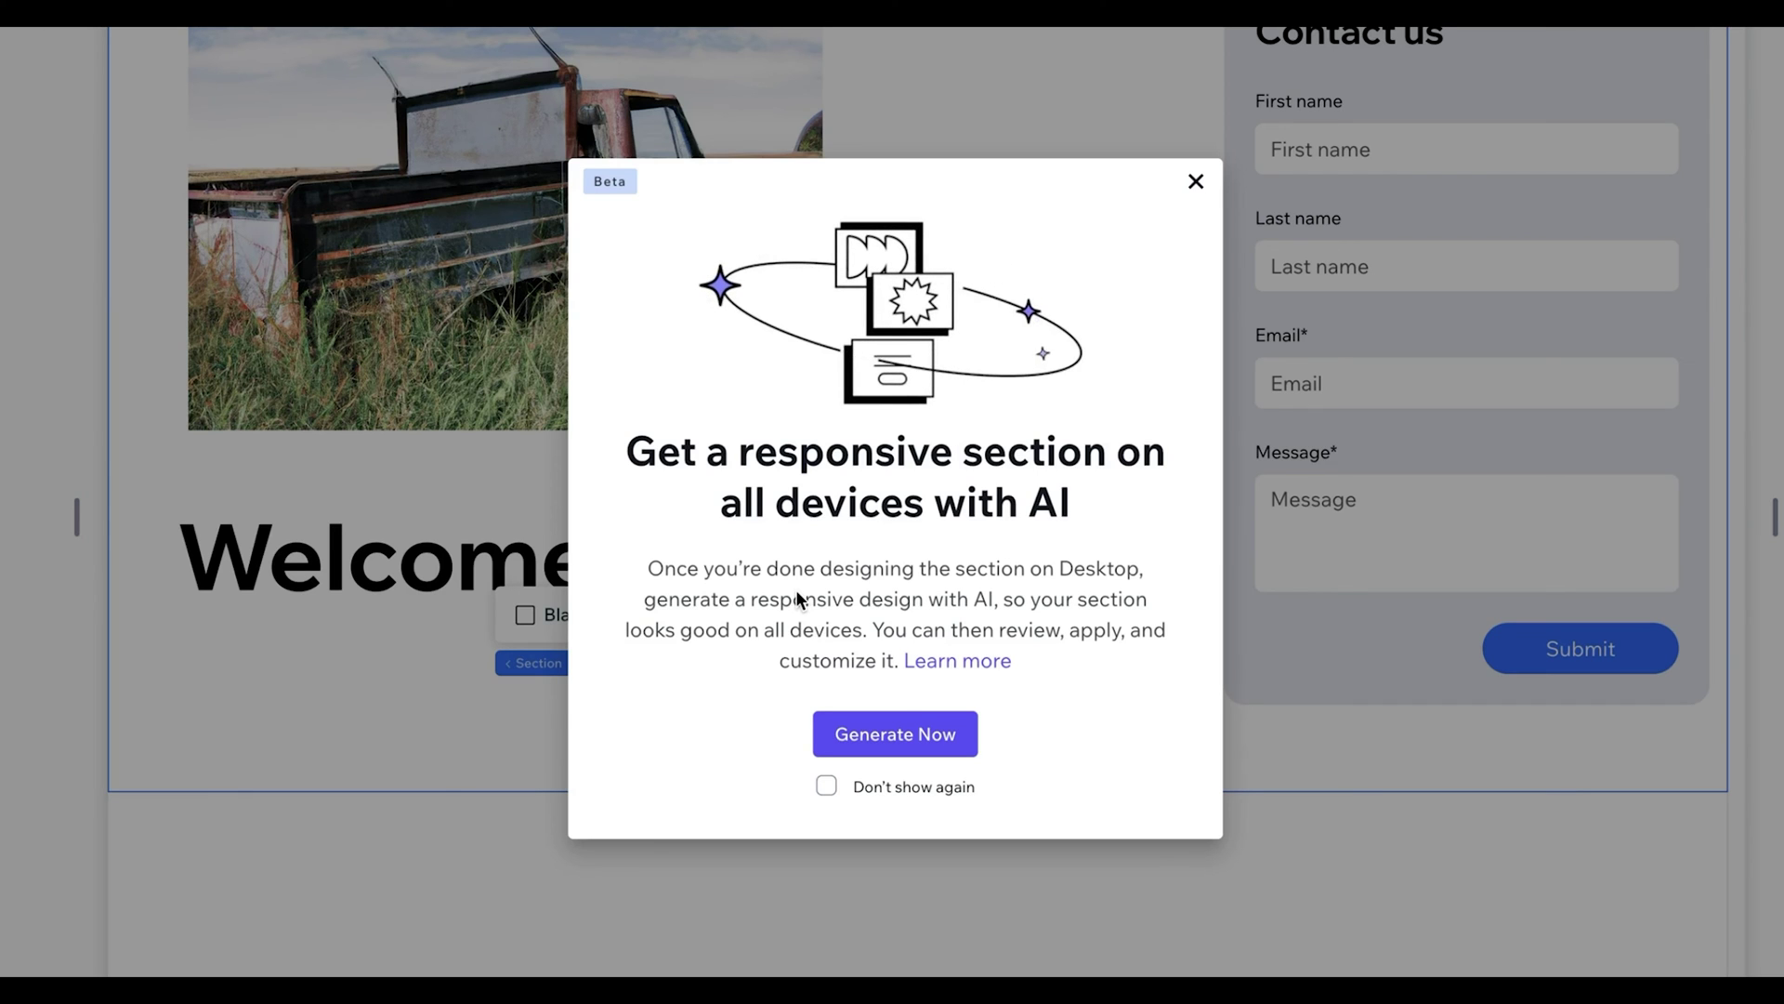
pyautogui.click(903, 738)
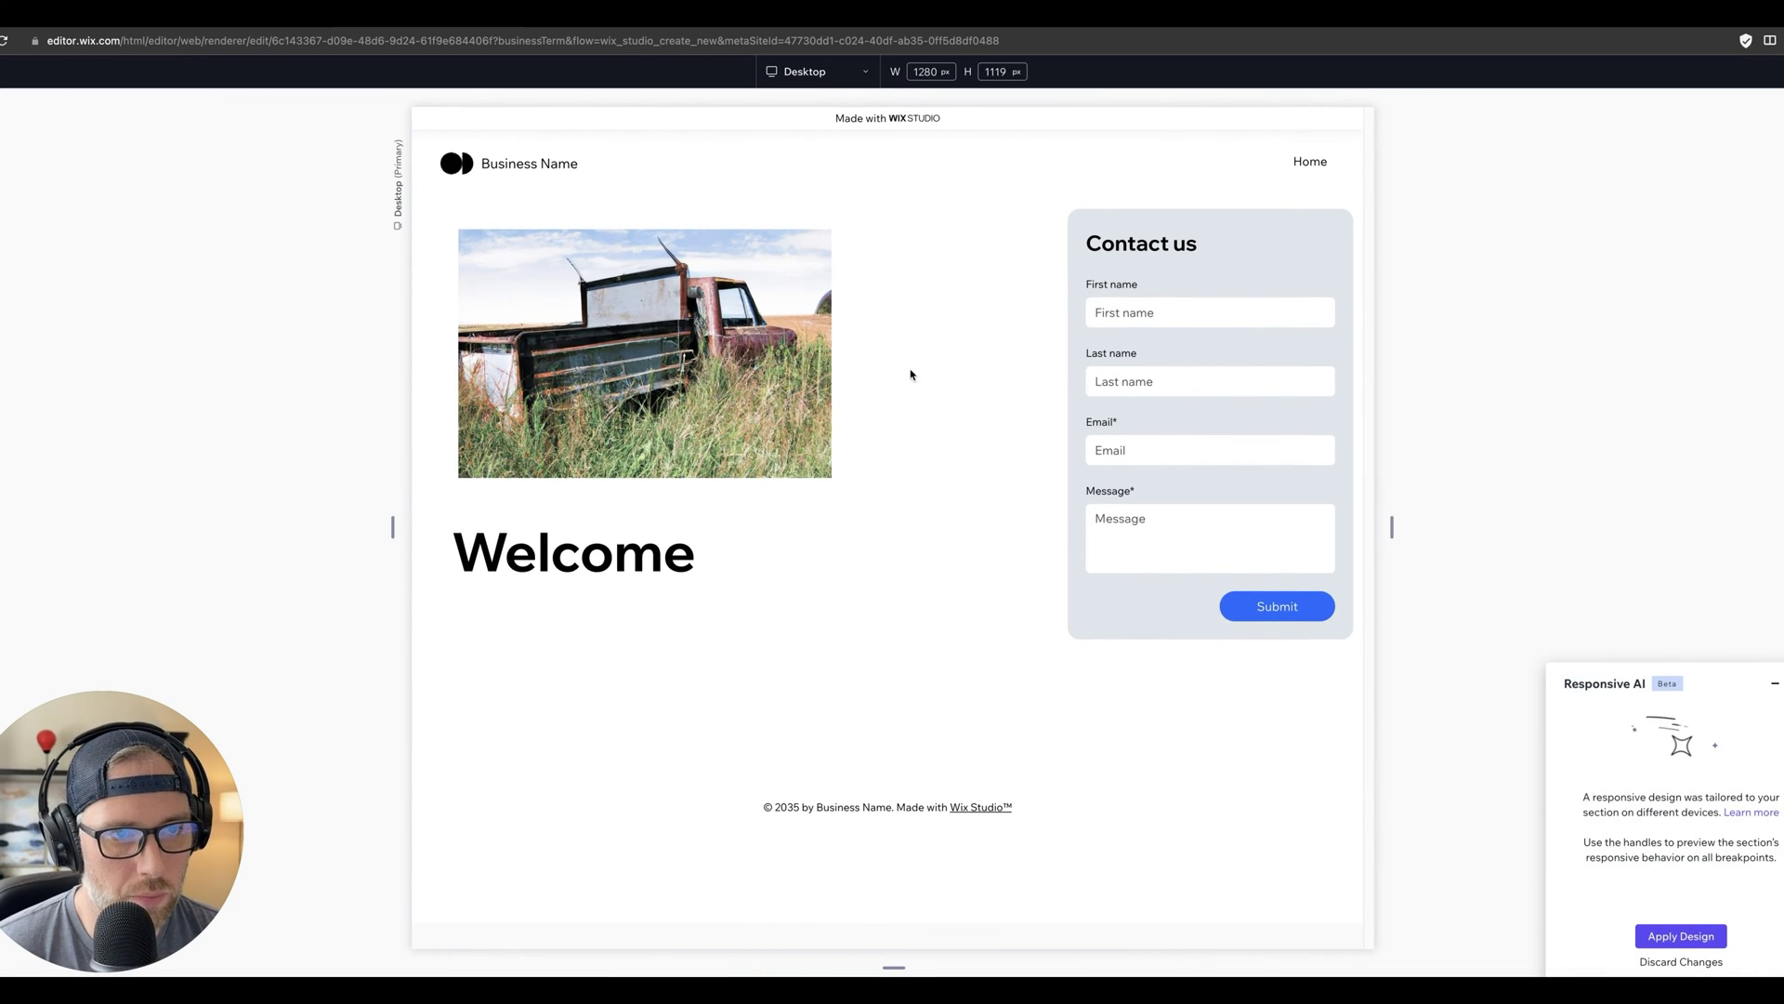
# Preview the AI design at the Mobile breakpoint and apply it
pyautogui.click(824, 73)
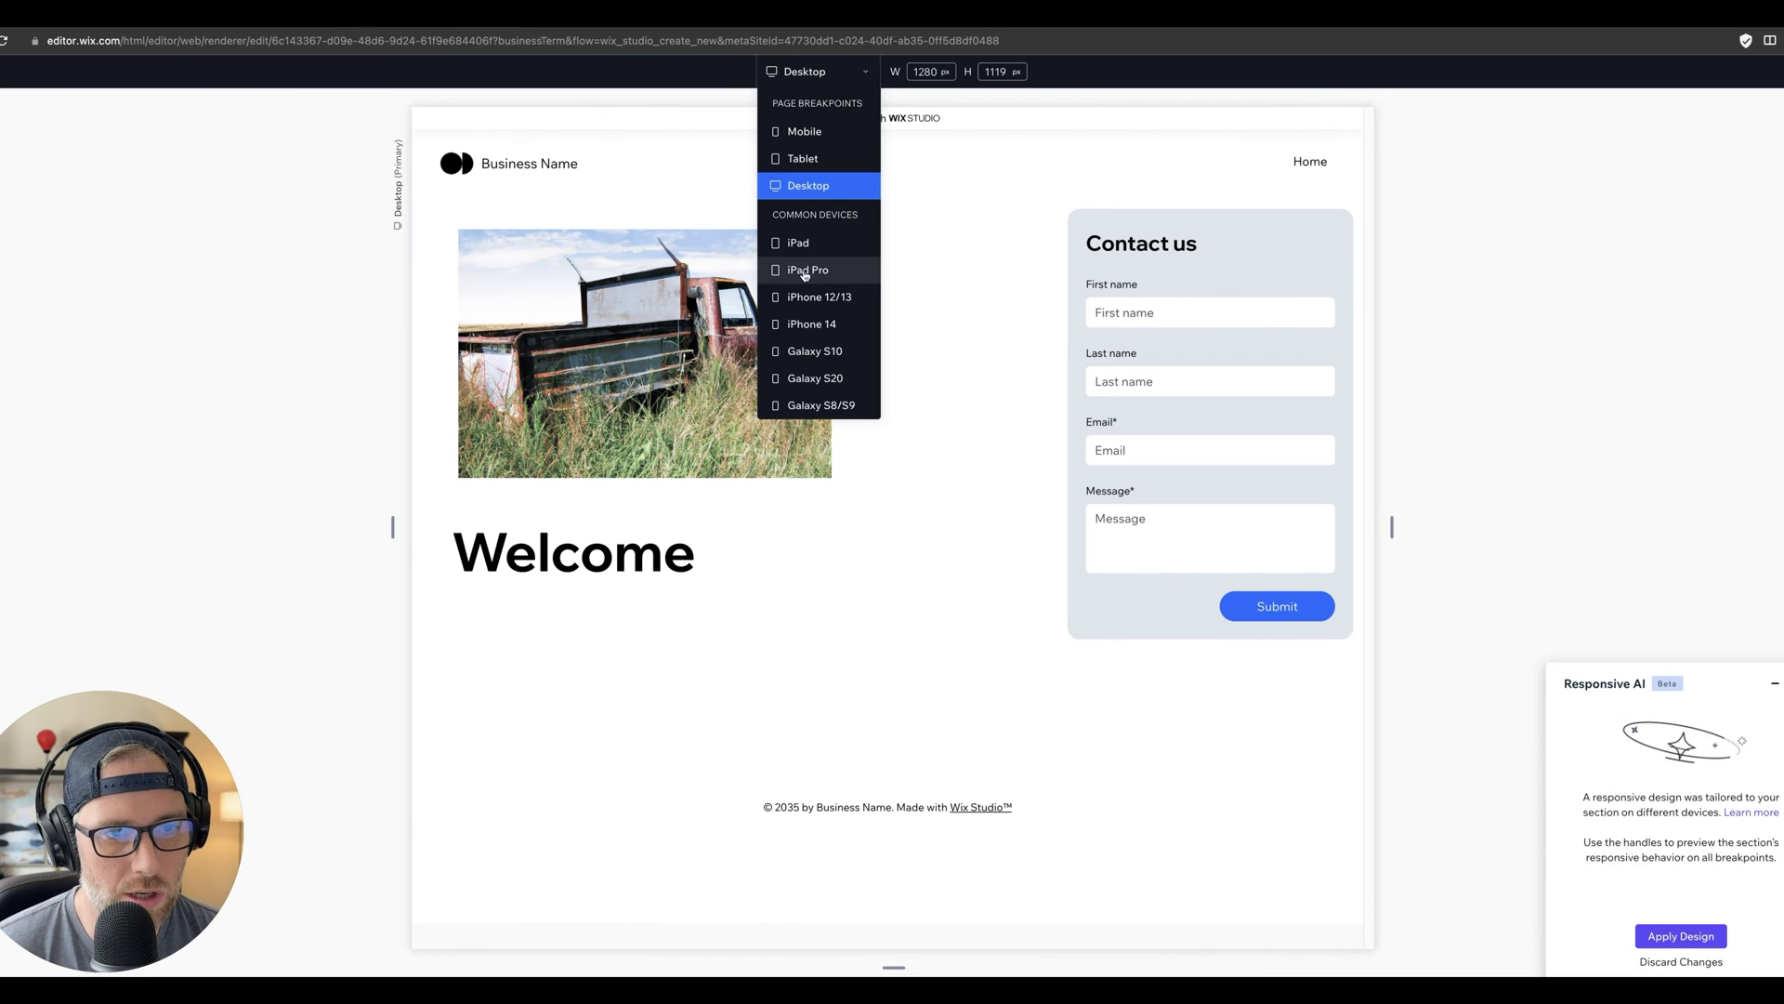
pyautogui.click(804, 133)
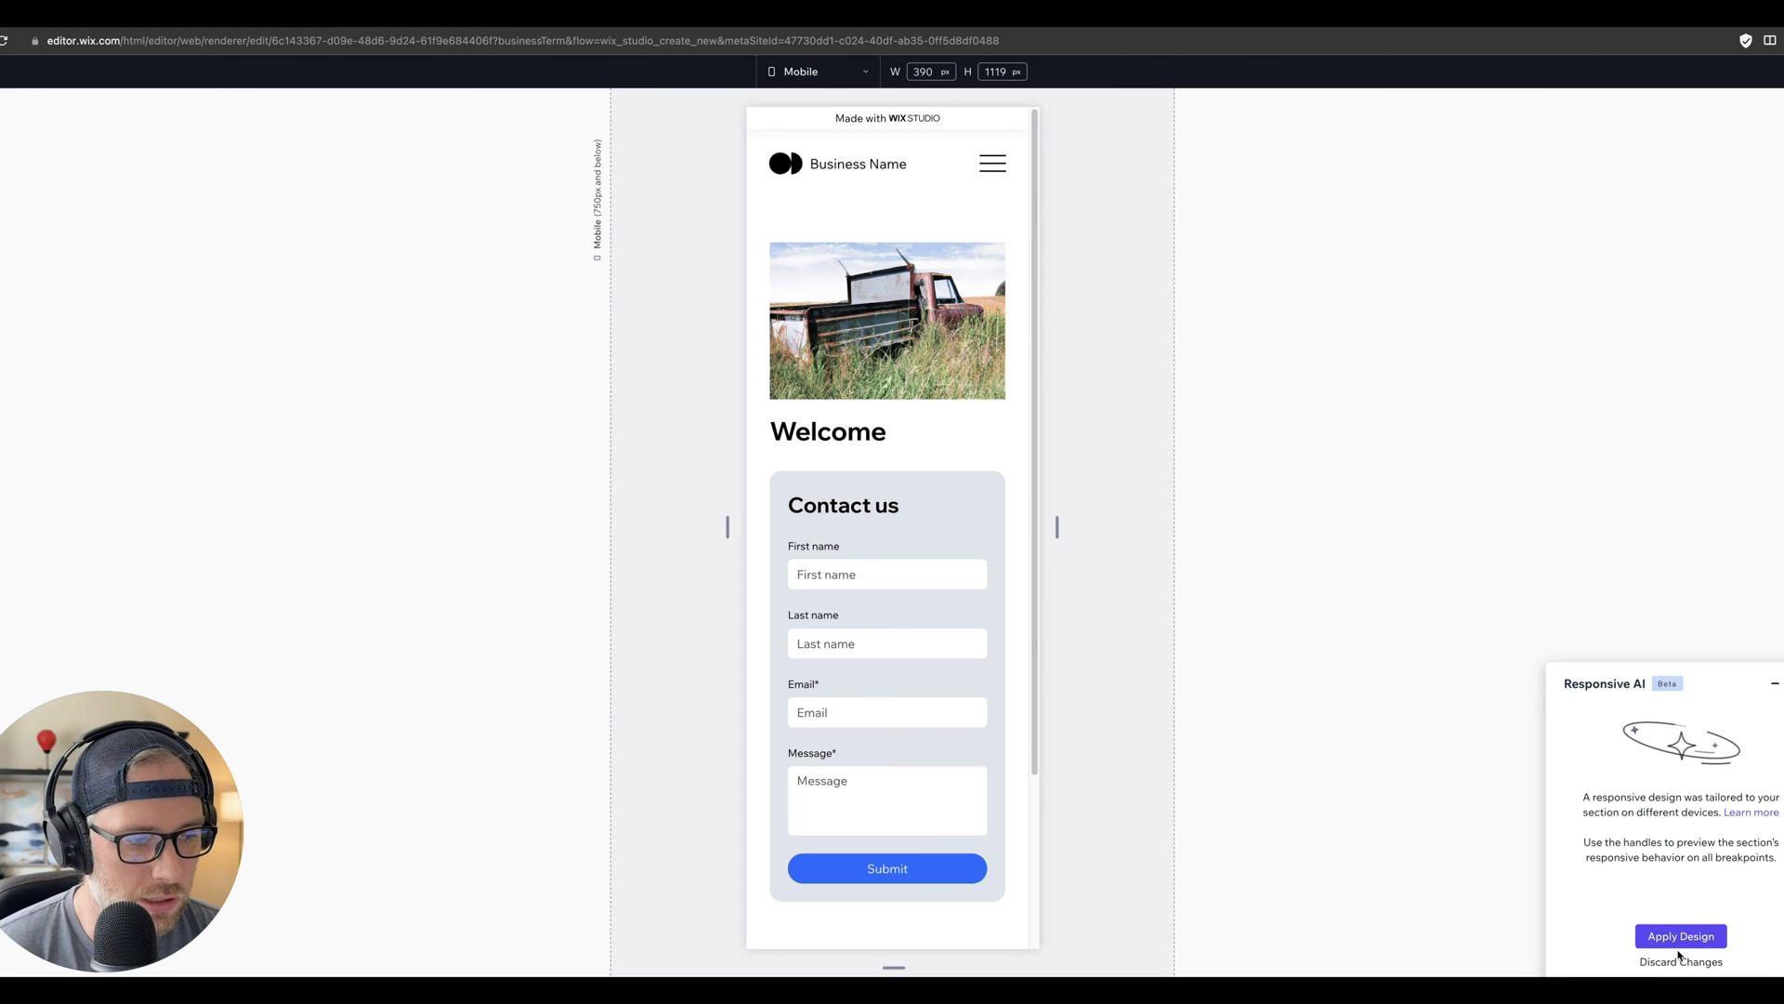
pyautogui.click(1681, 937)
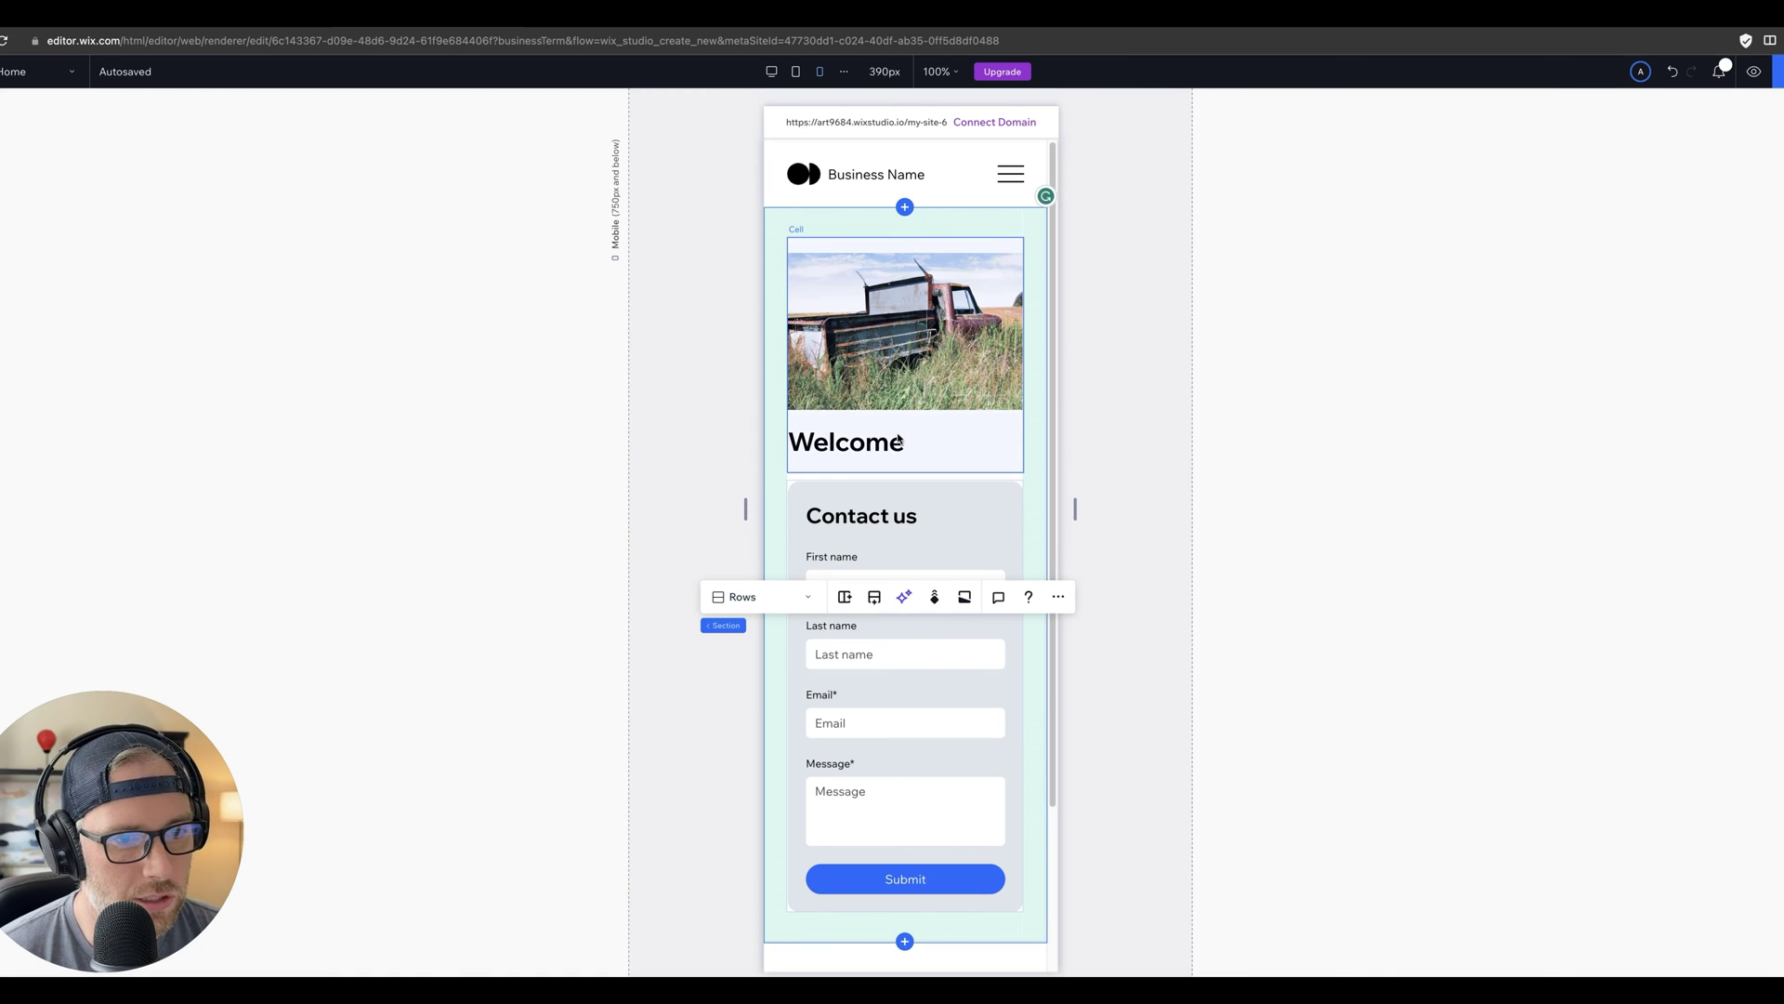
pyautogui.click(867, 448)
pyautogui.click(867, 450)
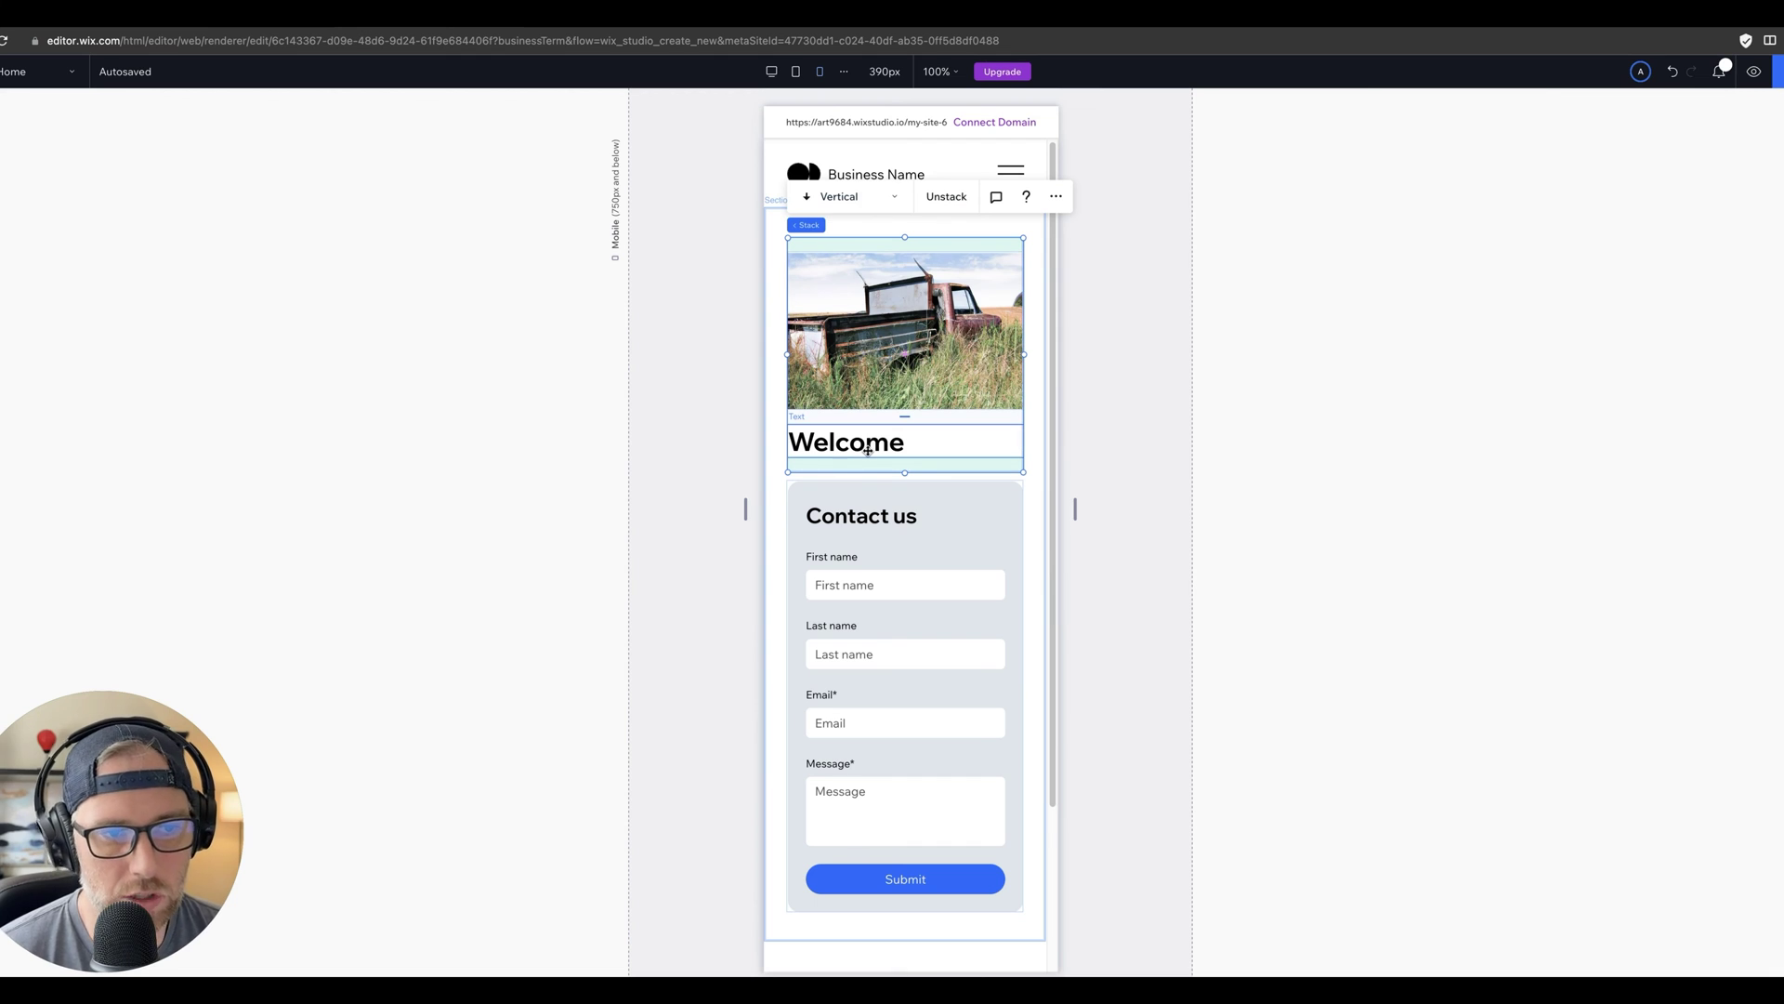